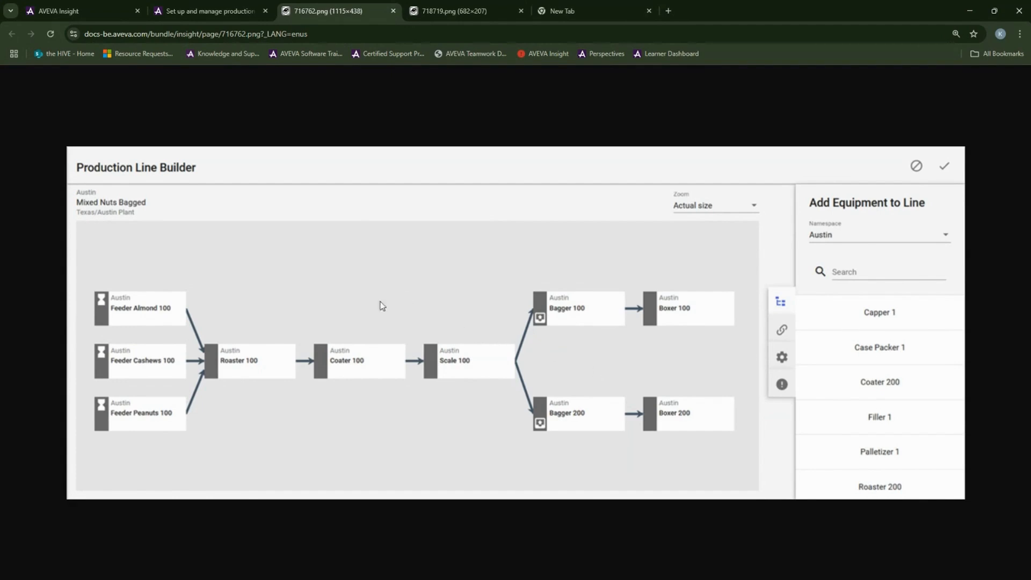
Step: Leave the 716762.png Production Line Builder example and go back to AVEVA Insight's Equipment Efficiency Model page
key("ctrl+1")
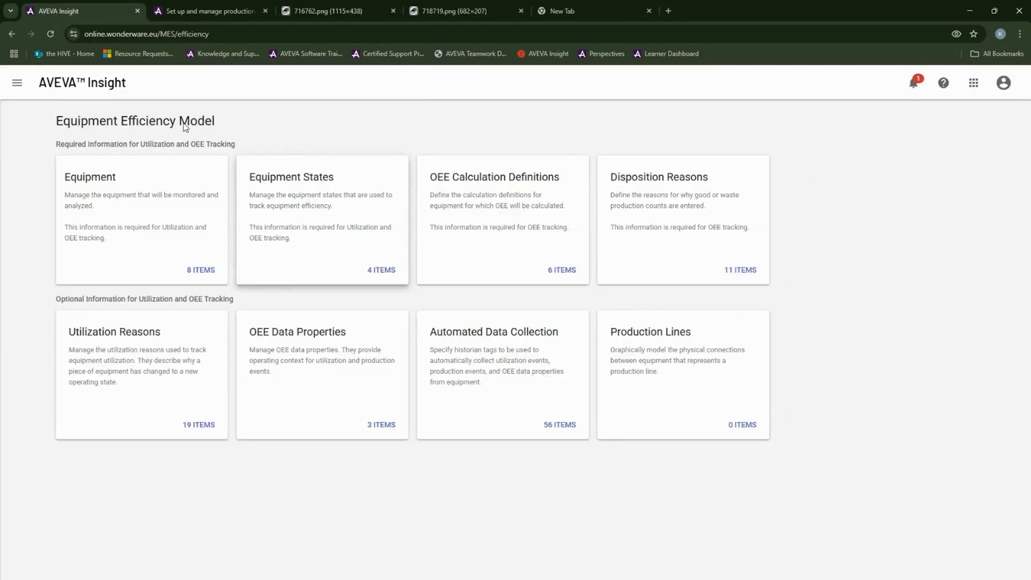
Step: Create production line 'Line 1' in namespace Austin, leaving Location empty
left_click(691, 371)
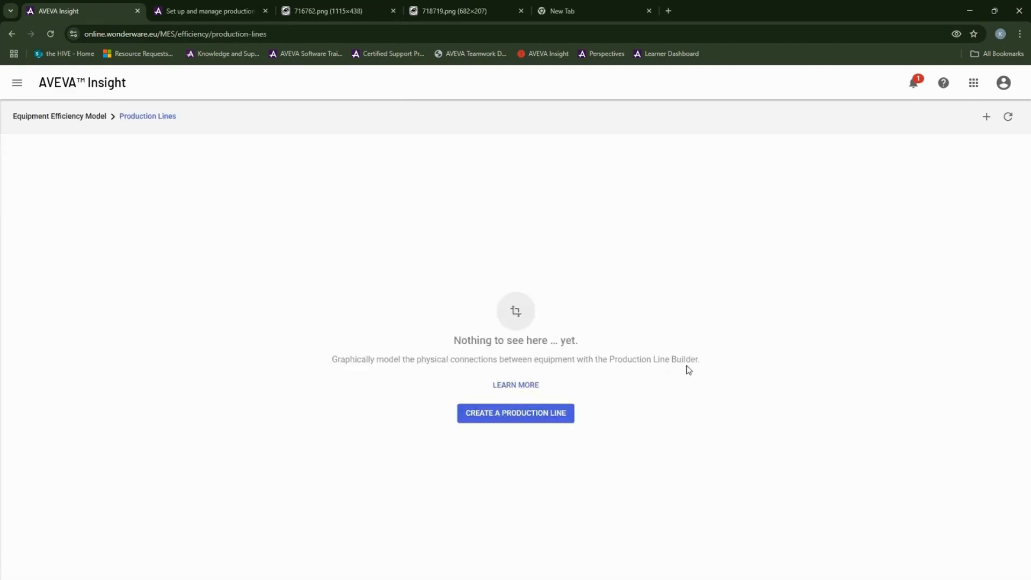
left_click(543, 415)
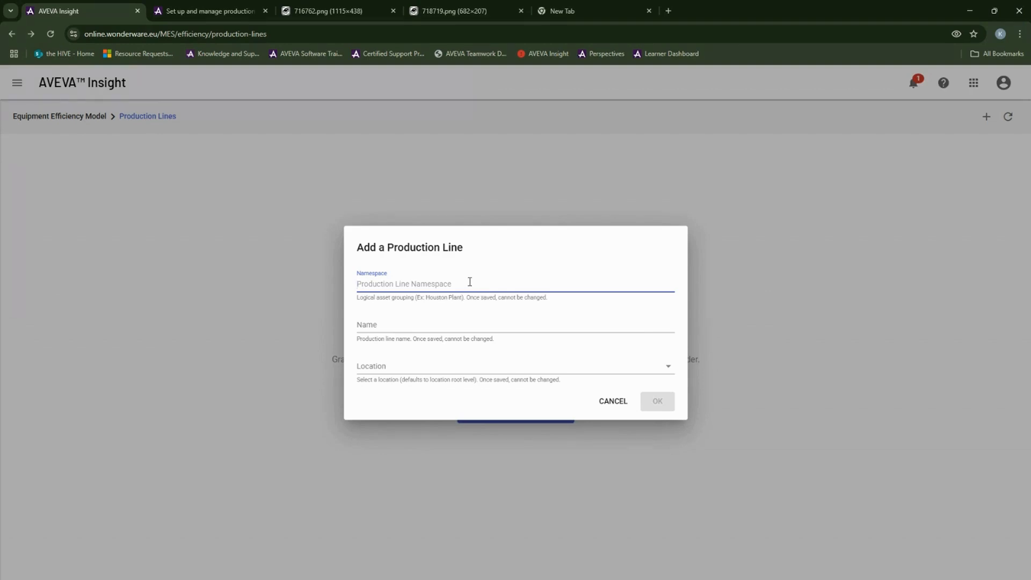
type("Austin")
left_click(435, 325)
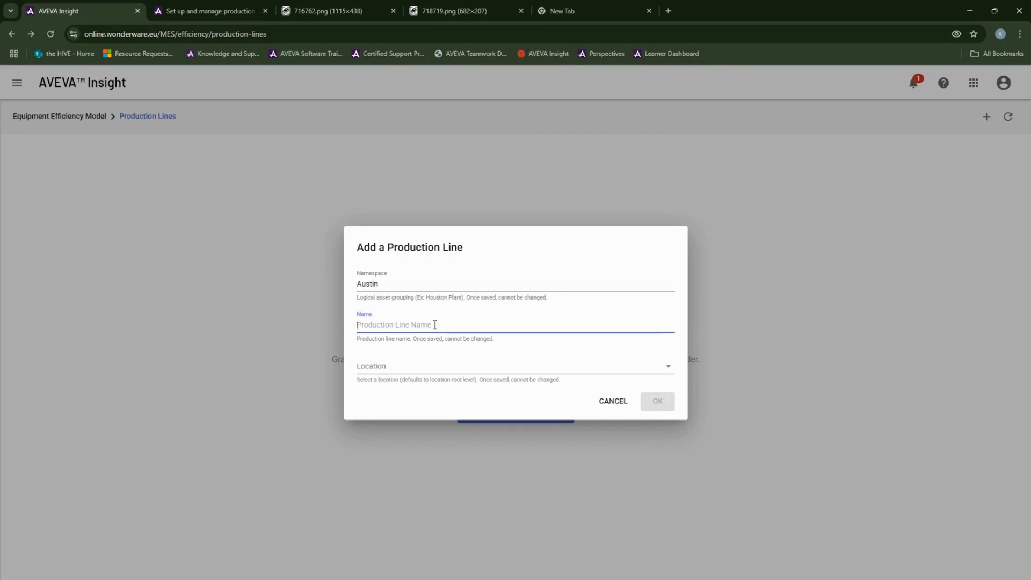
type("Line 1")
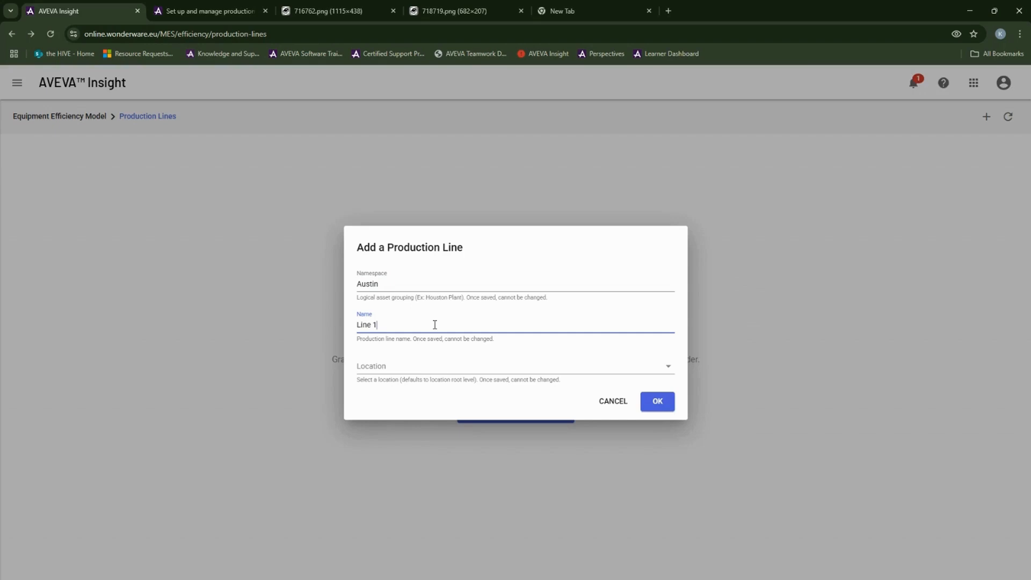
left_click(444, 369)
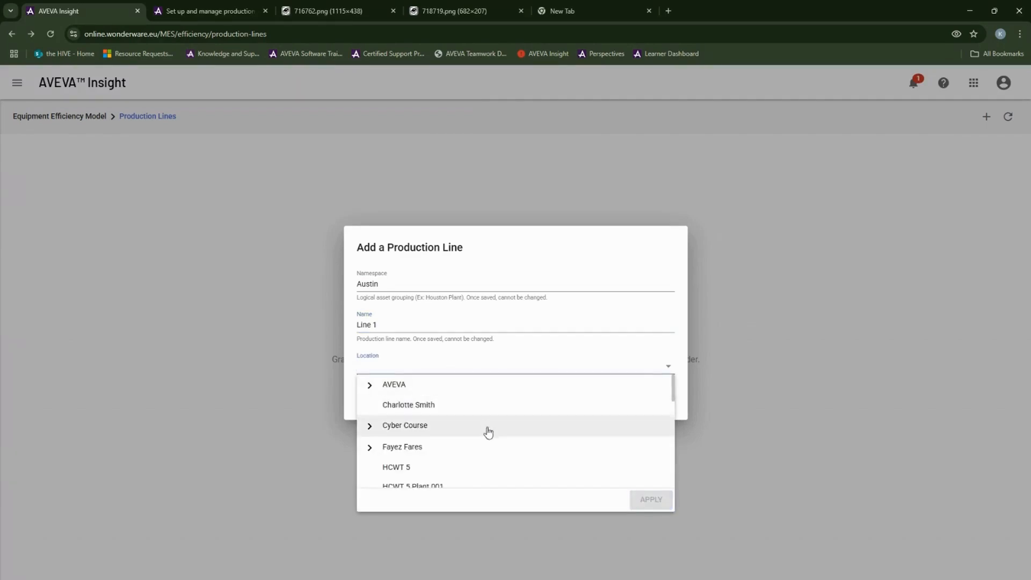
left_click(682, 358)
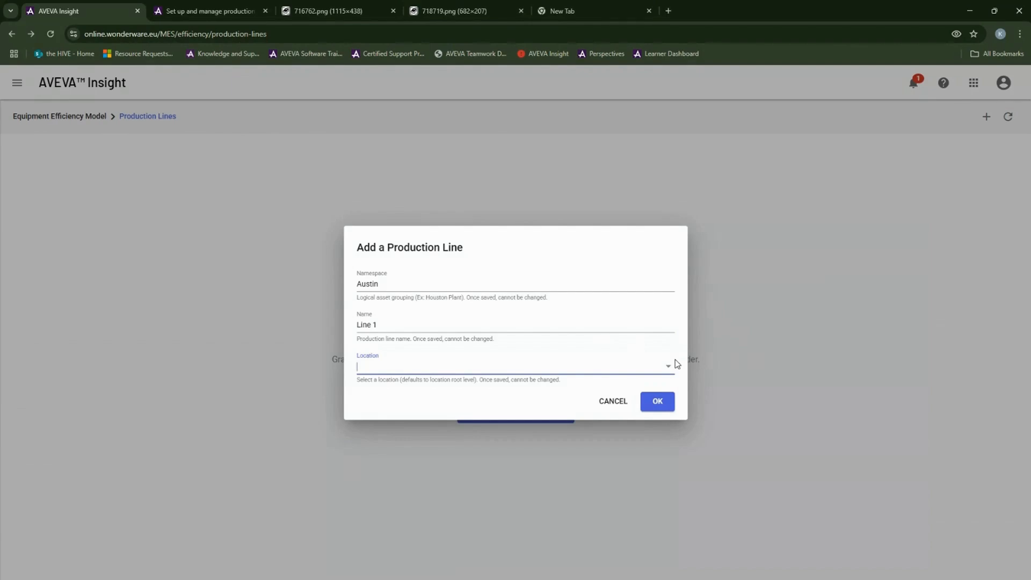
left_click(669, 401)
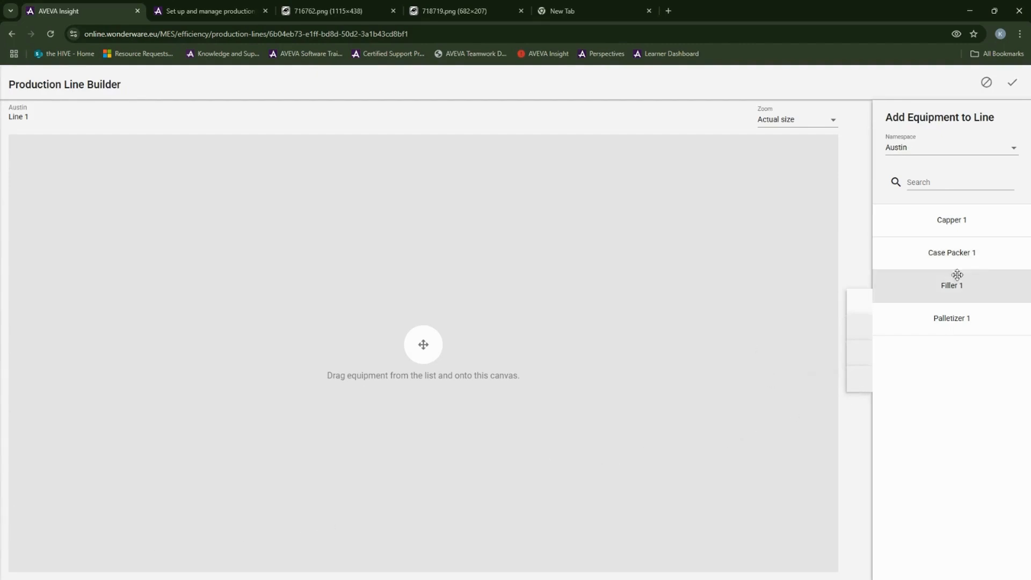
Step: Drag Filler 1, Capper 1, Case Packer 1 and Palletizer 1 onto the canvas, left to right
left_click_drag(957, 275, 148, 295)
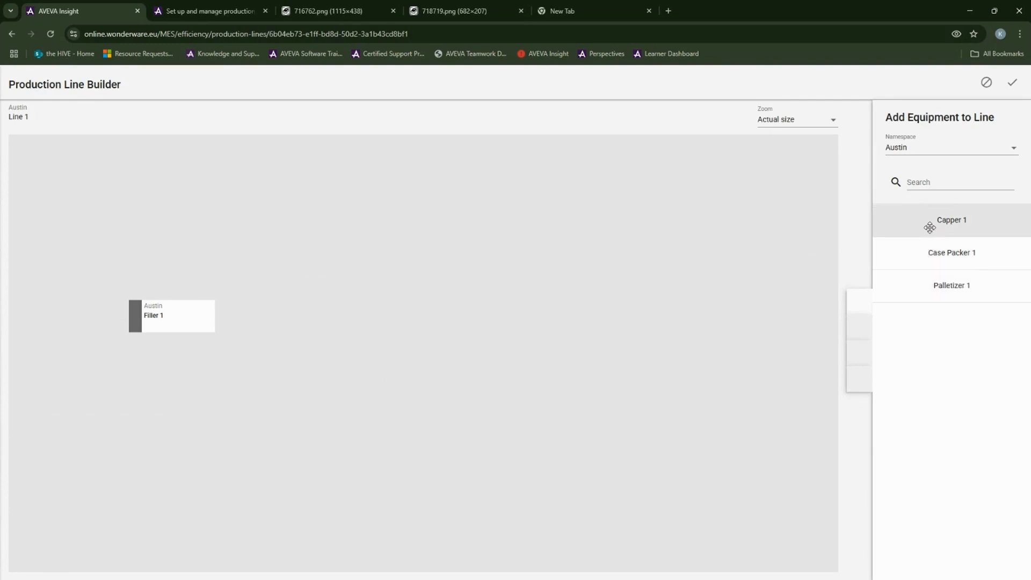
left_click_drag(933, 226, 237, 301)
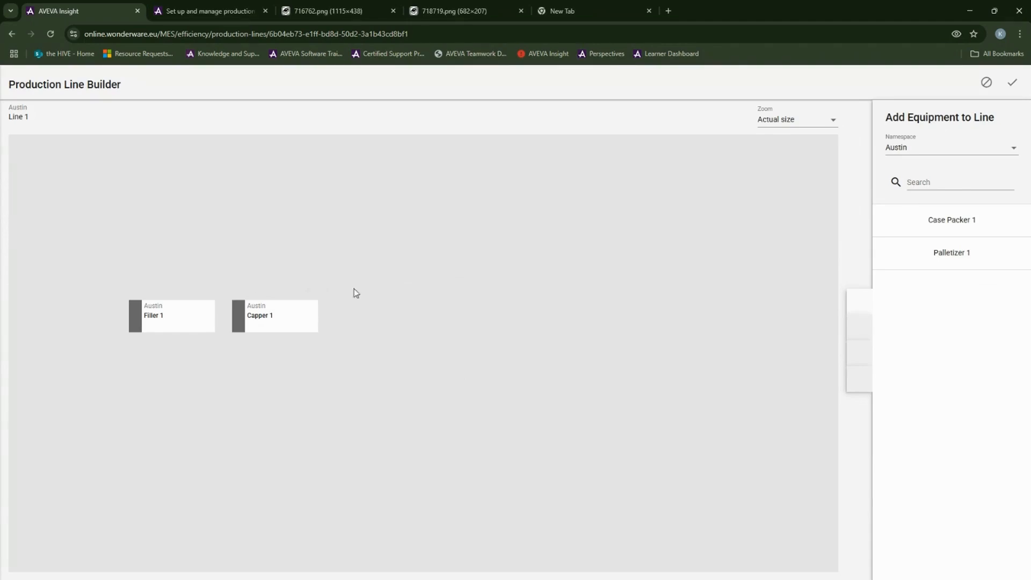
left_click_drag(932, 224, 338, 306)
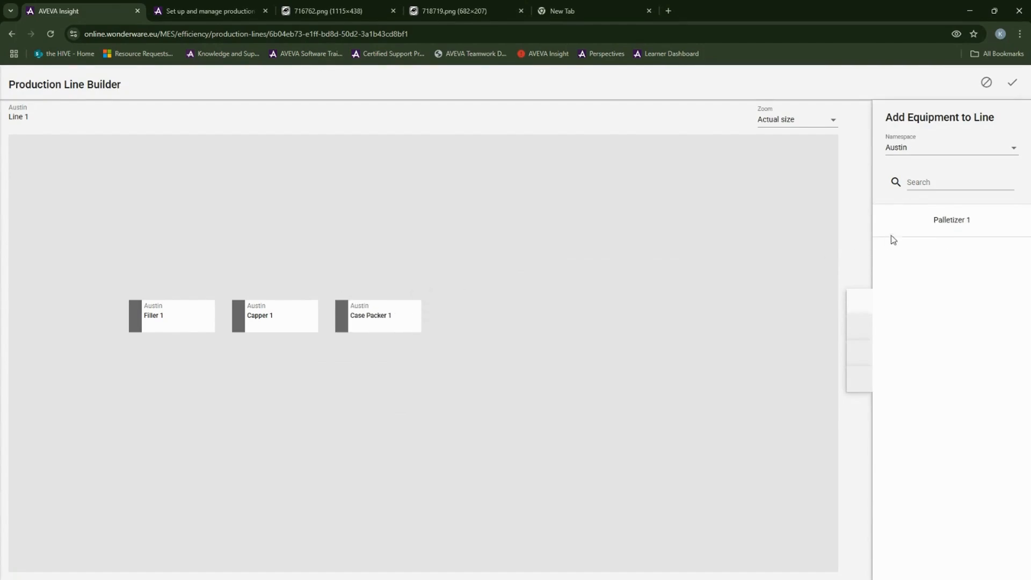
left_click_drag(920, 225, 438, 300)
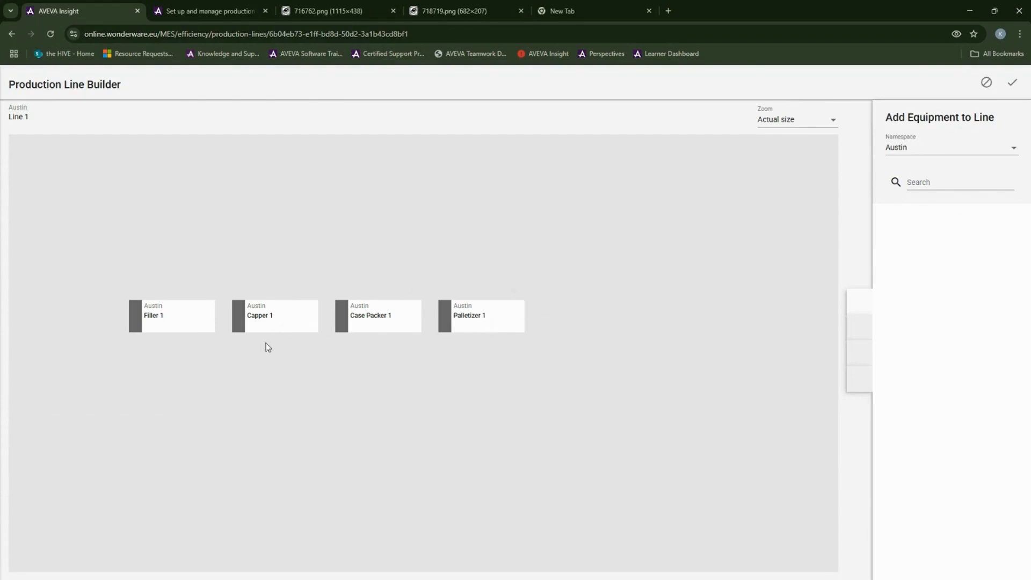
mouse_move(204, 326)
Step: Connect Filler 1 to Capper 1, Capper 1 to Case Packer 1, and Case Packer 1 to Palletizer 1
left_click(214, 304)
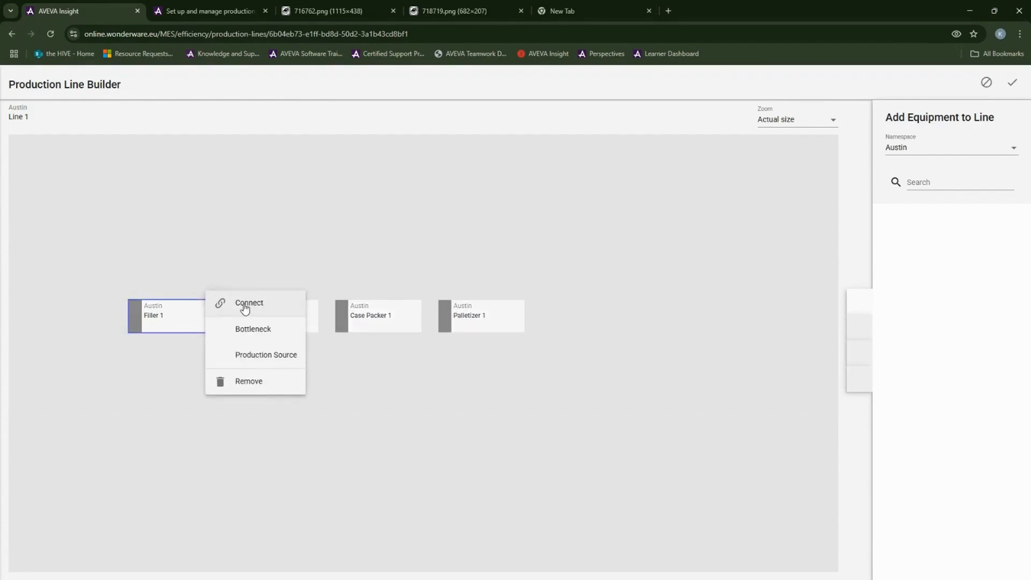
left_click(245, 304)
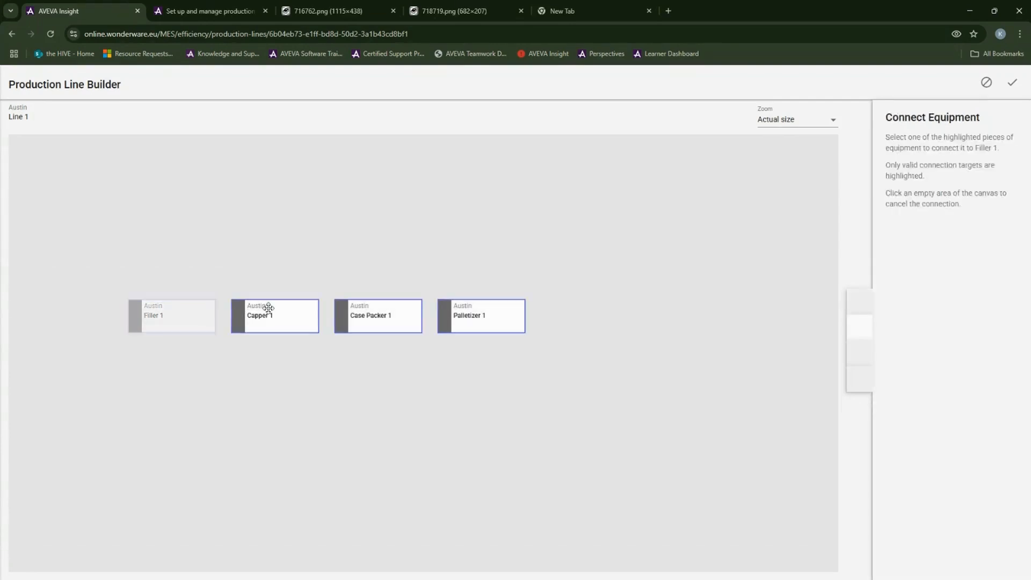
left_click(279, 310)
left_click(318, 300)
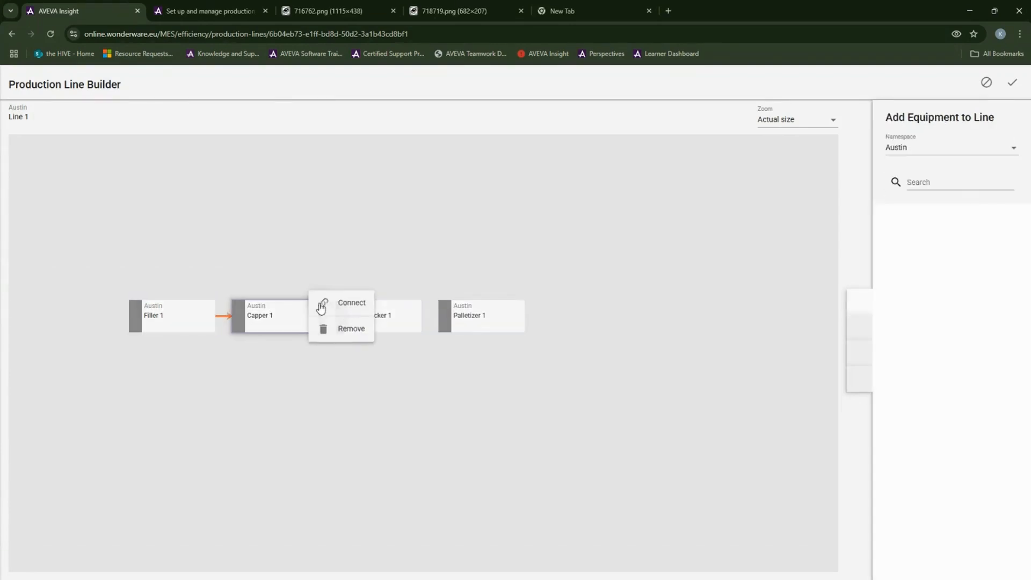
left_click(357, 304)
left_click(369, 307)
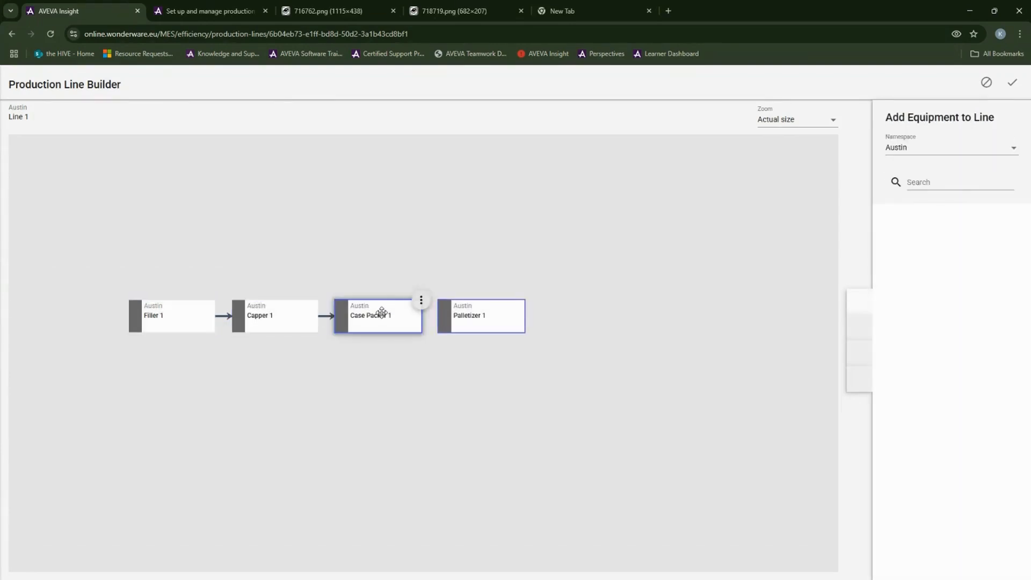
left_click(422, 302)
left_click(454, 308)
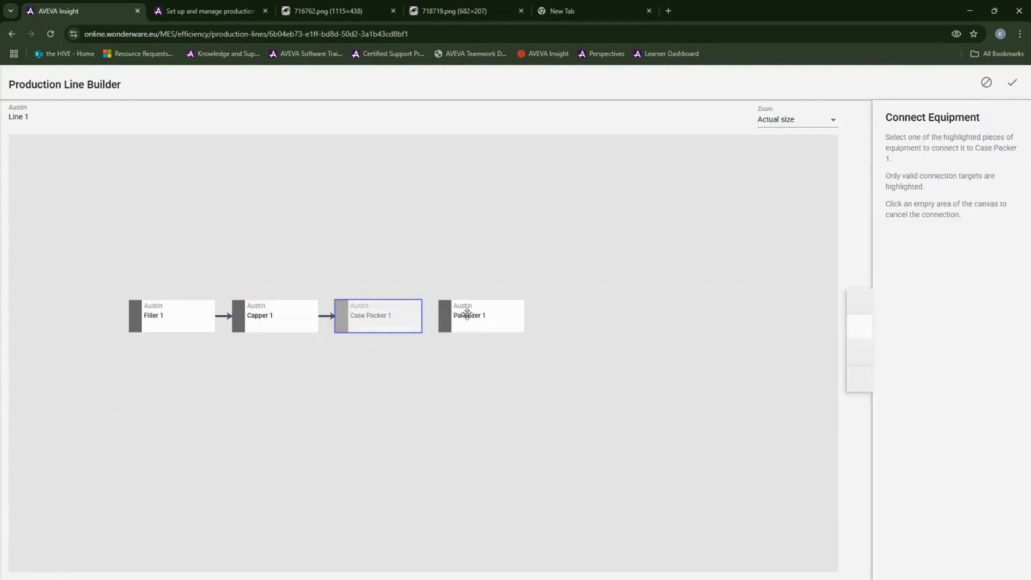
left_click(477, 313)
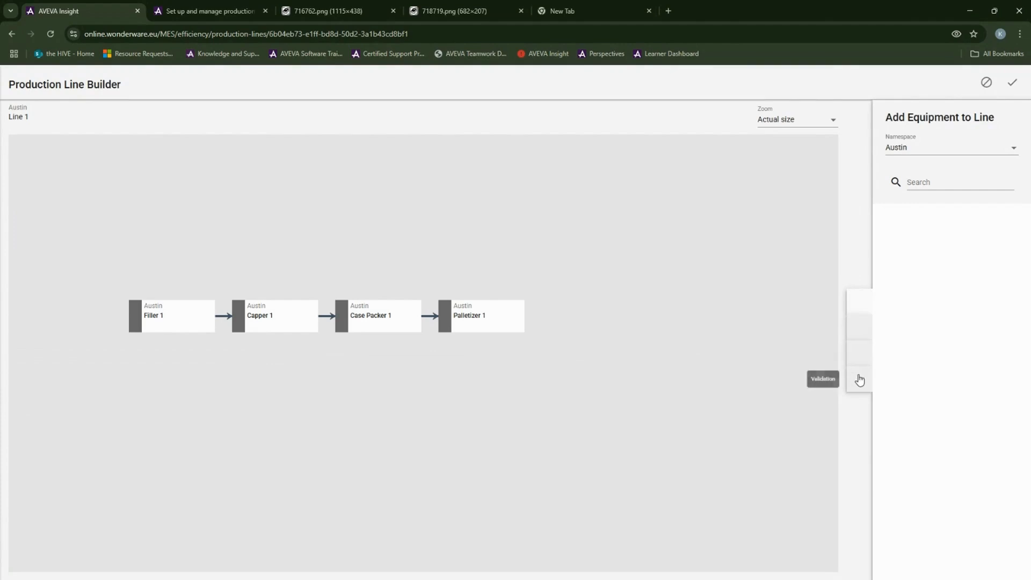
left_click(525, 303)
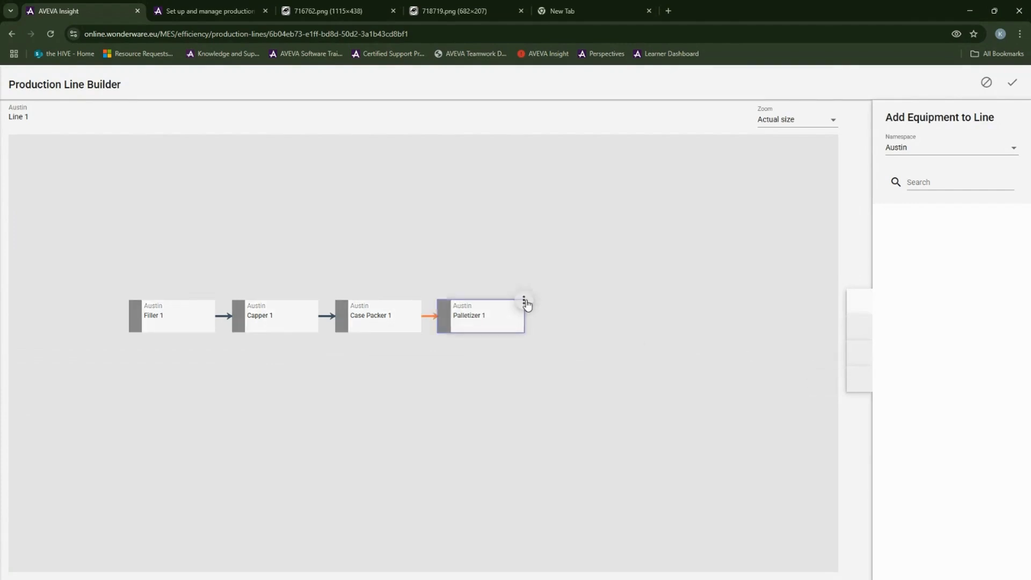
left_click(525, 303)
left_click(502, 257)
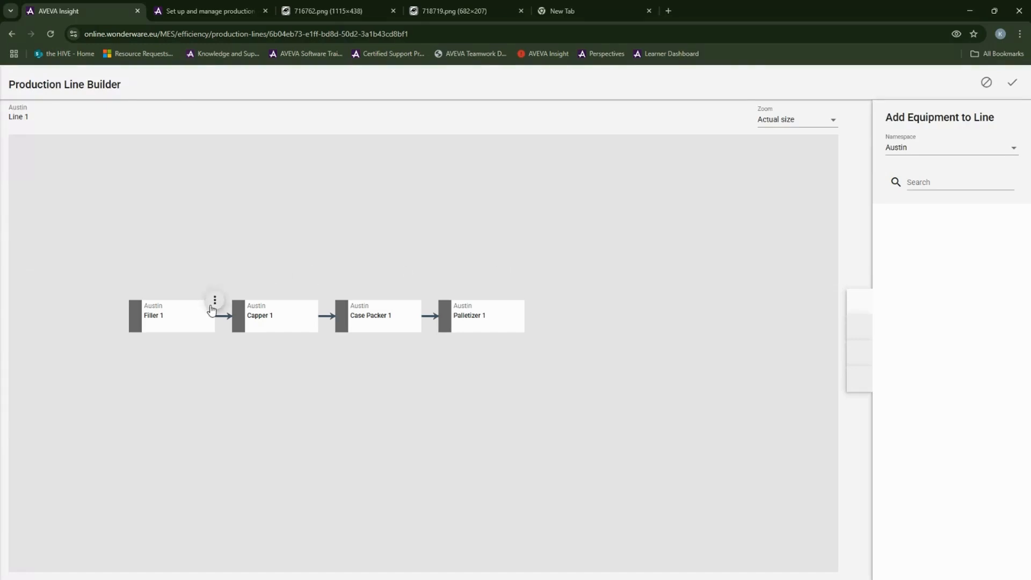
Step: Set Filler 1 as the bottleneck, then bring up the 716762.png example image
left_click(211, 312)
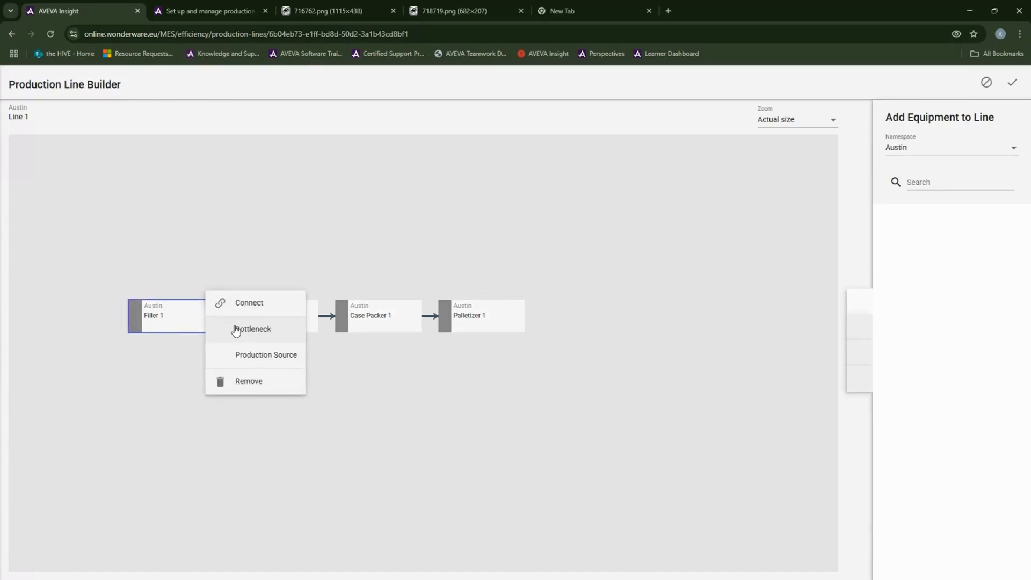
left_click(236, 329)
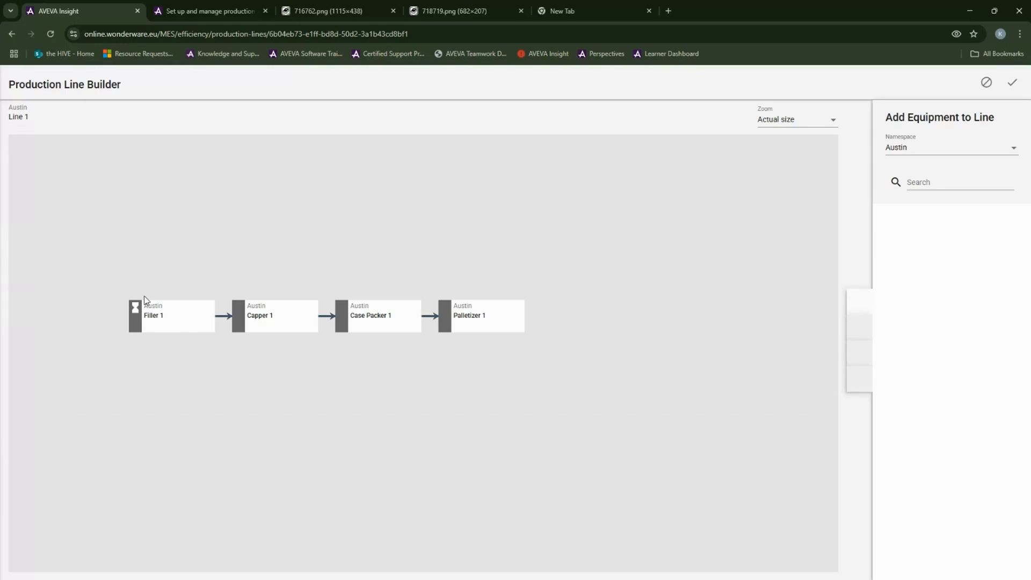
left_click(323, 11)
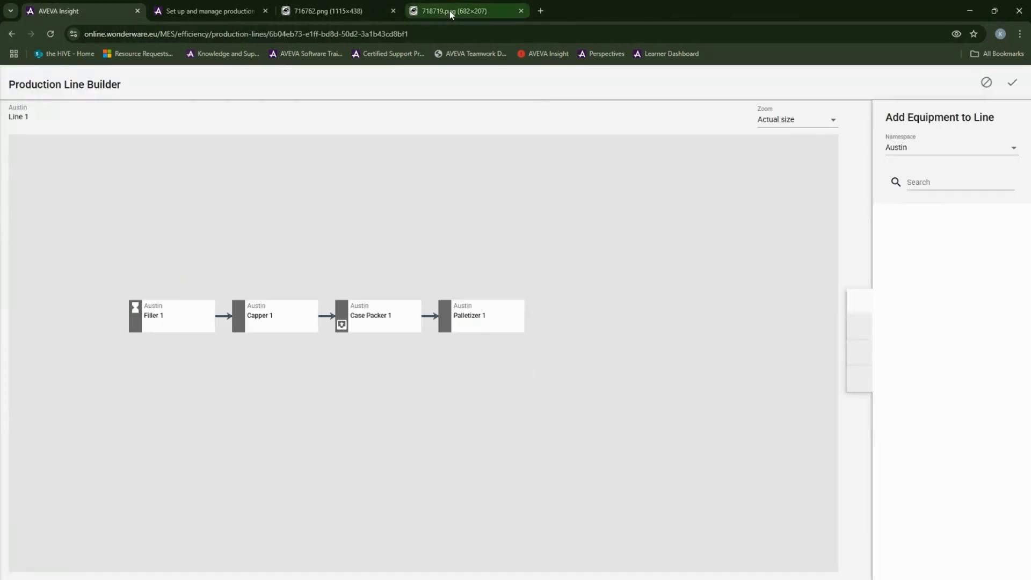
Step: Check the 718719.png bottleneck example and the setup page, then go back to AVEVA Insight
mouse_move(450, 14)
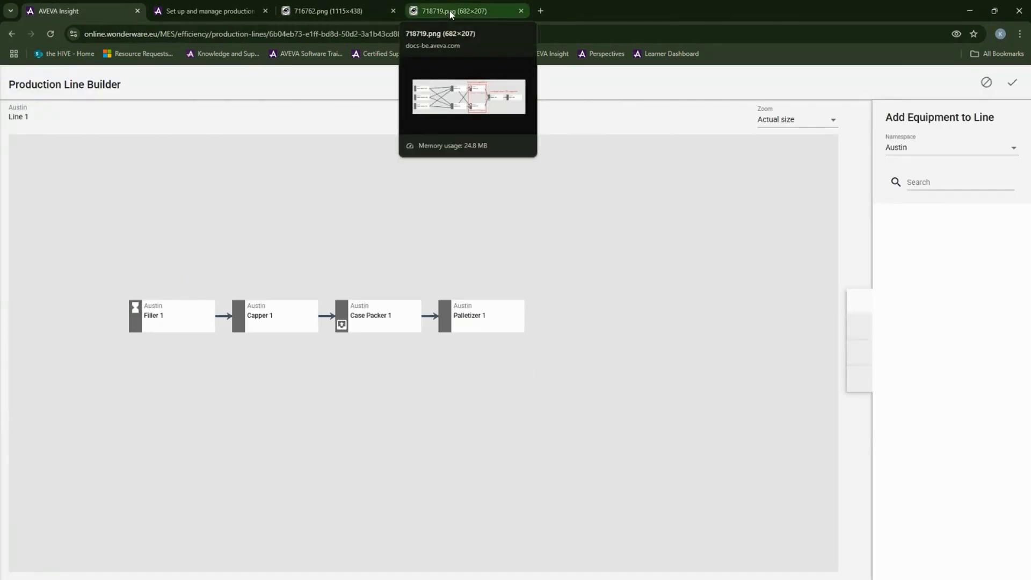
left_click(450, 14)
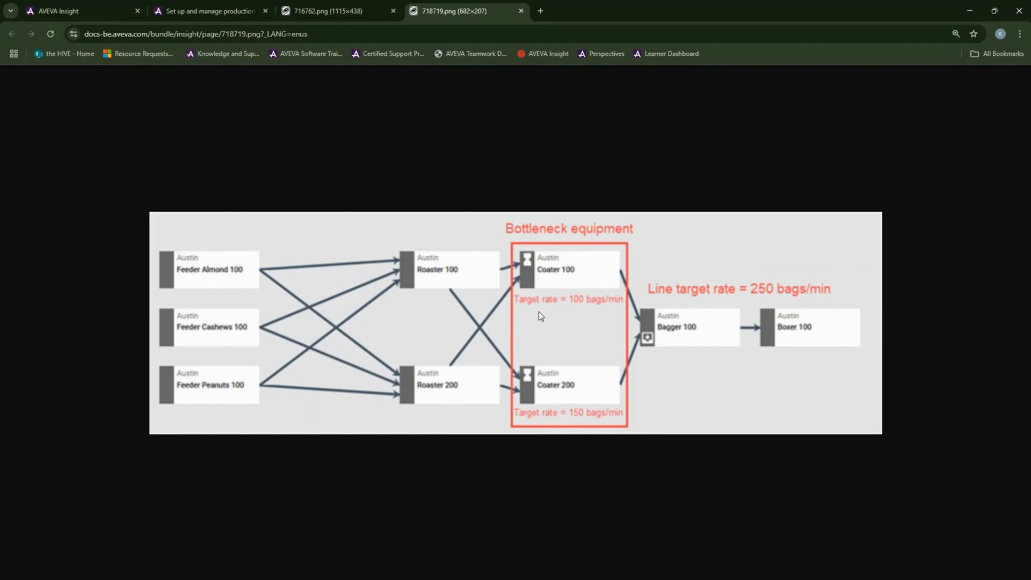
left_click(232, 12)
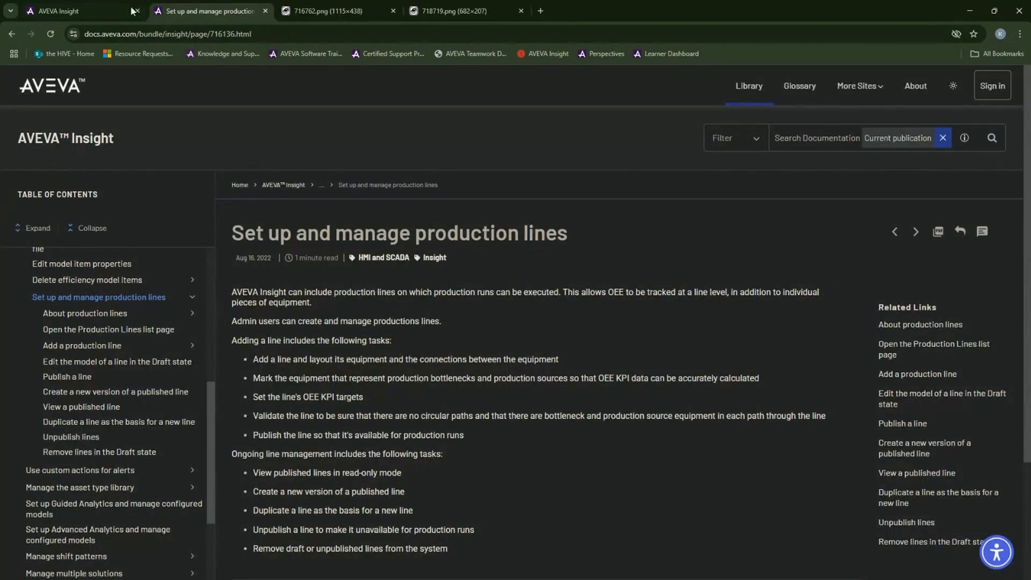
left_click(101, 7)
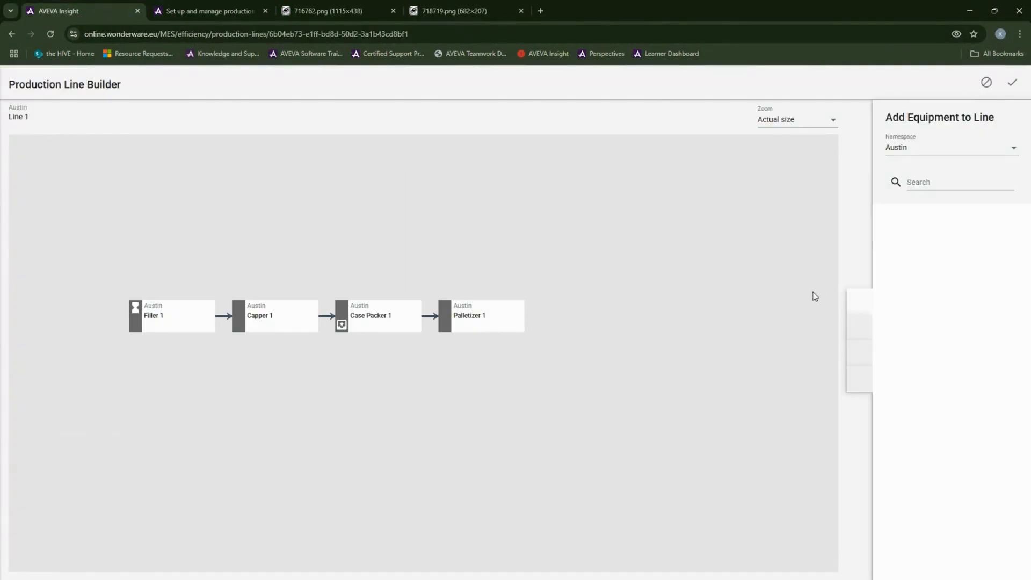
Step: Make Case Packer 1 the production source and show Line 1's OEE target properties
left_click(864, 360)
left_click(859, 301)
right_click(418, 304)
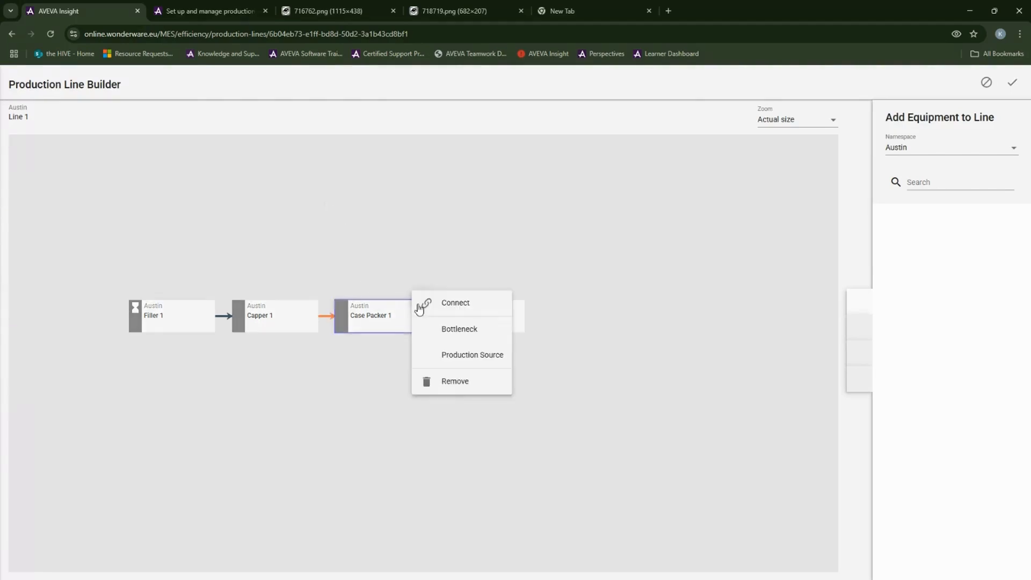
left_click(451, 356)
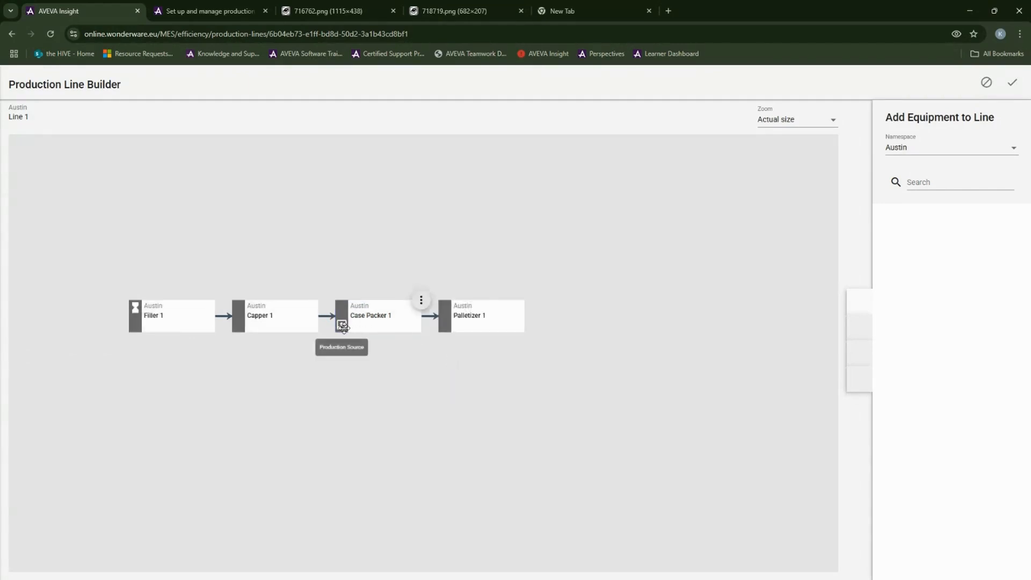
left_click(320, 11)
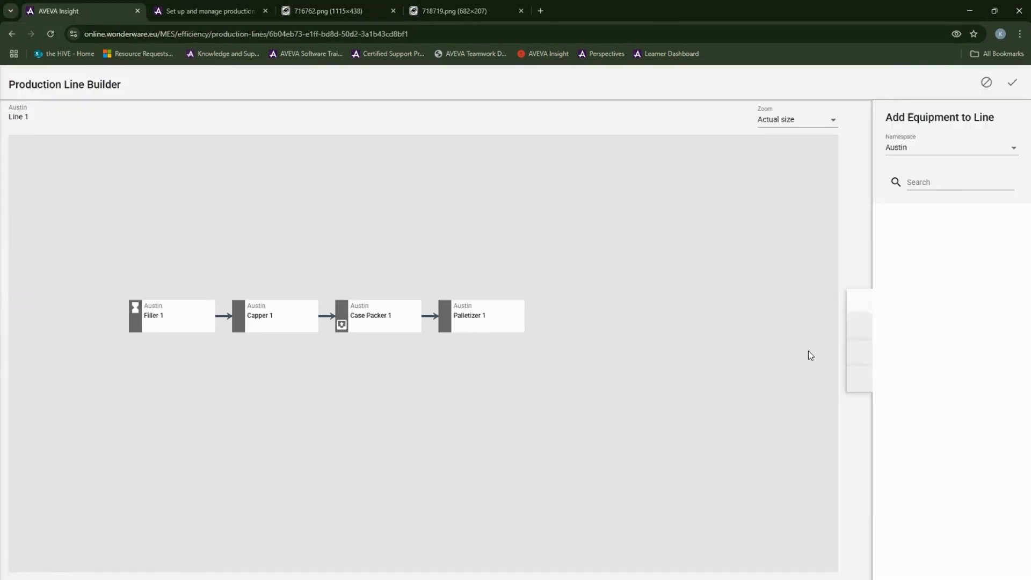
left_click(856, 355)
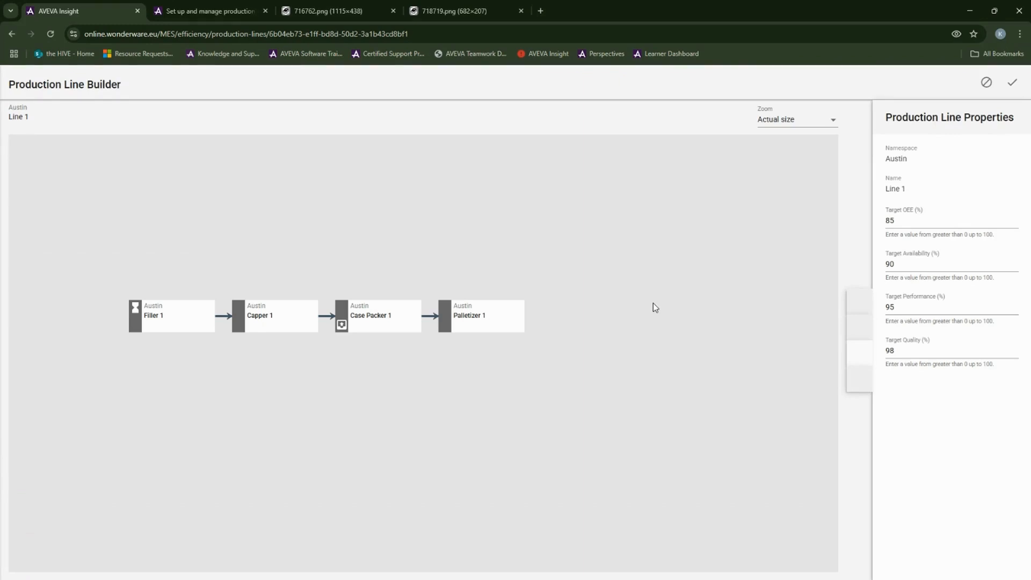
Step: Run VALIDATE on Line 1 from the Validation tab
left_click(859, 379)
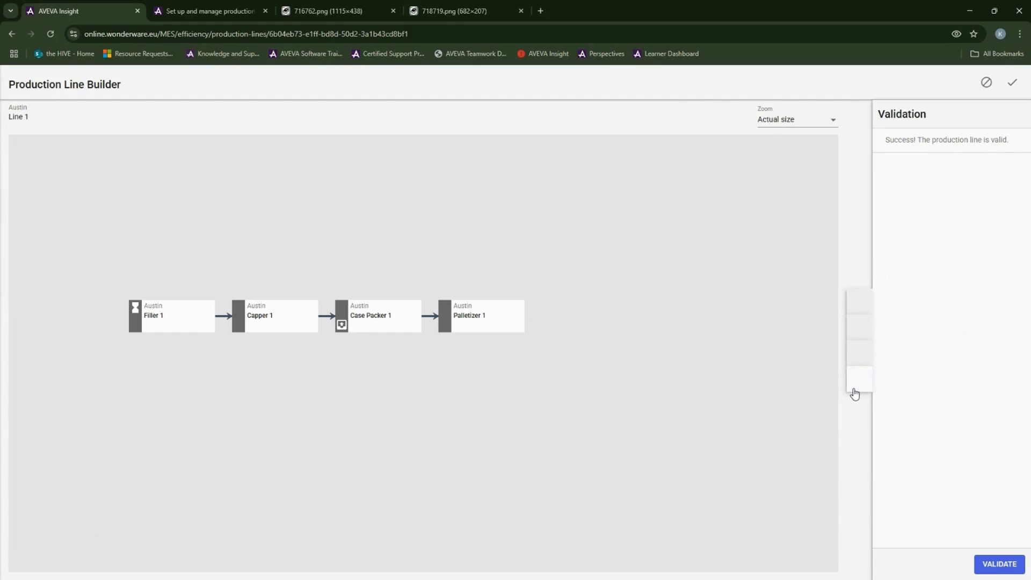
left_click(1008, 567)
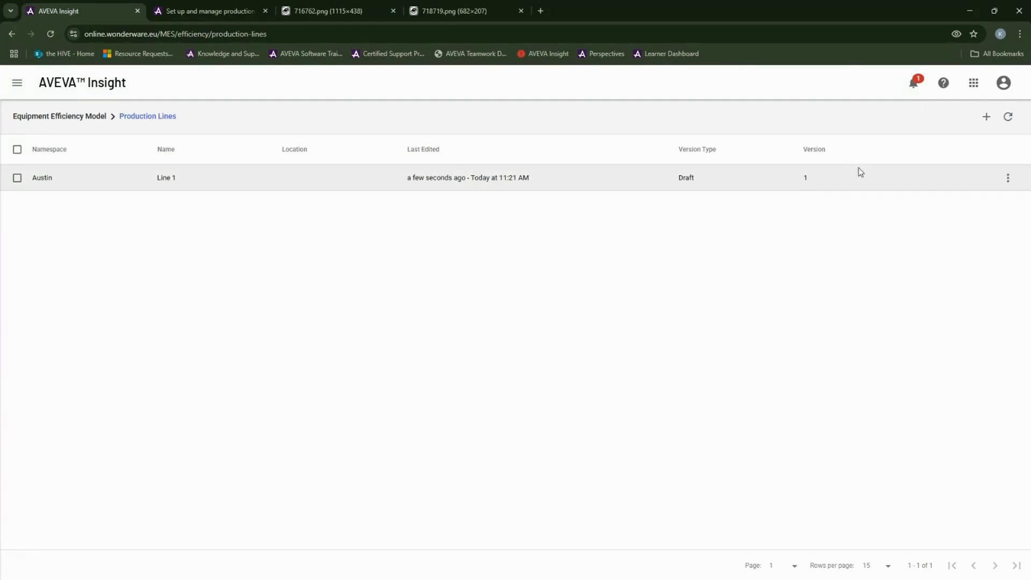
Step: Choose Publish from the Line 1 row's action menu
left_click(1008, 178)
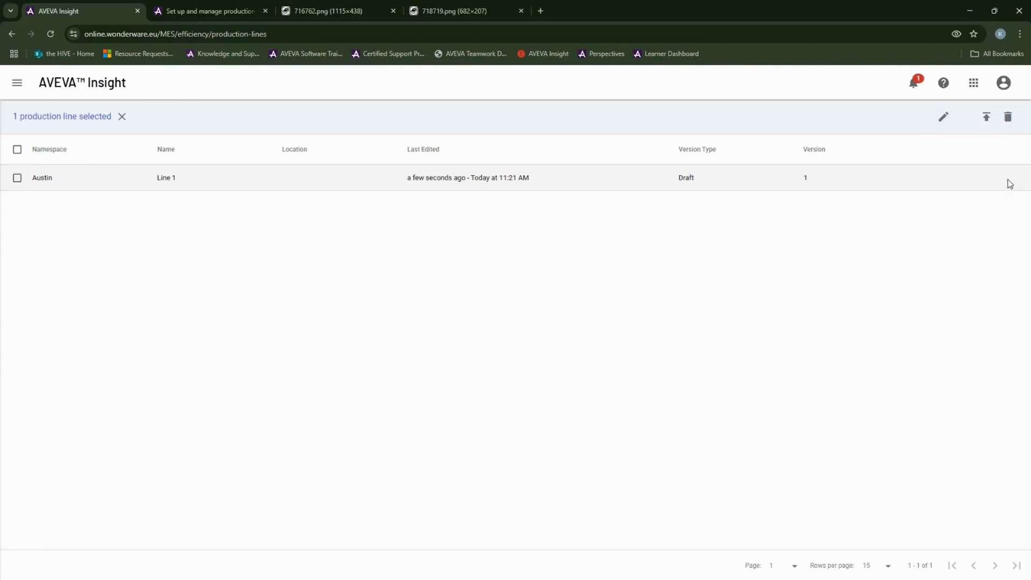
left_click(793, 258)
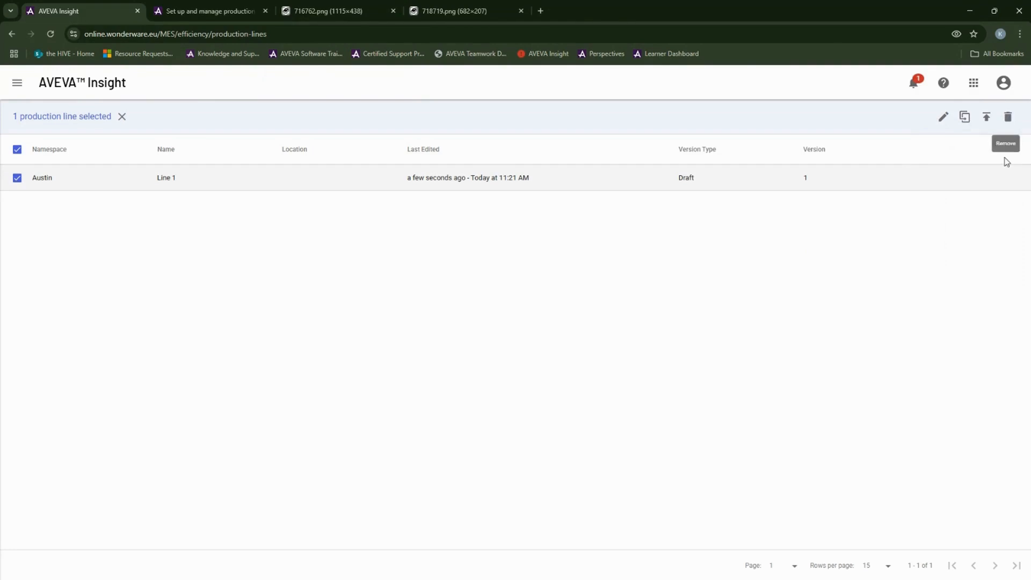
left_click(1014, 180)
left_click(761, 249)
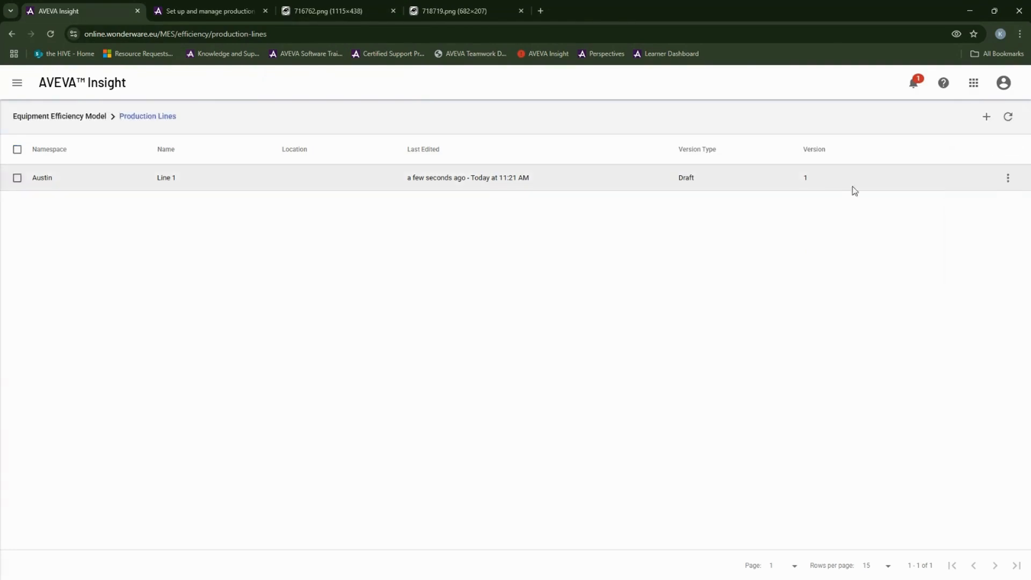
left_click(1004, 181)
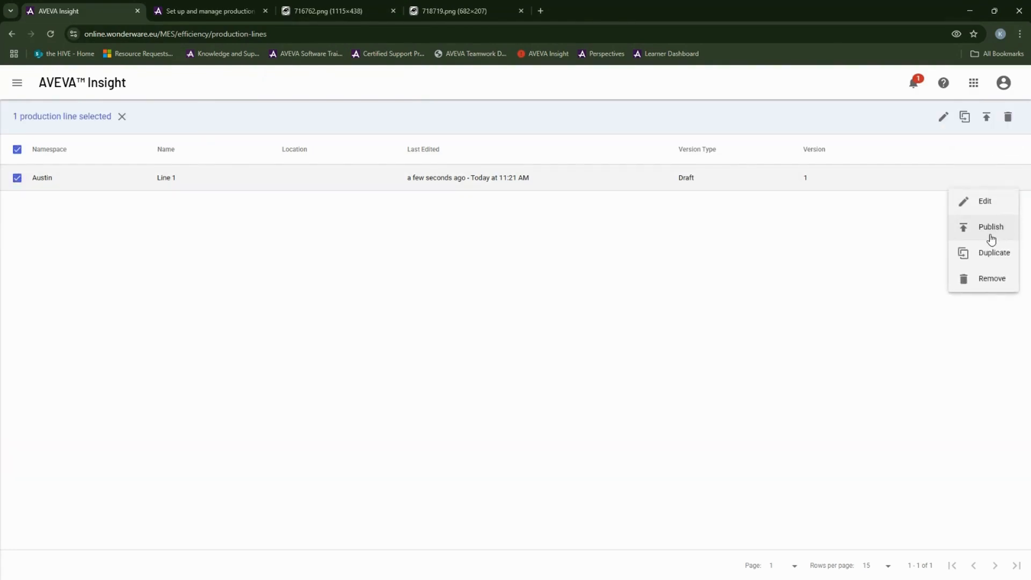
left_click(990, 236)
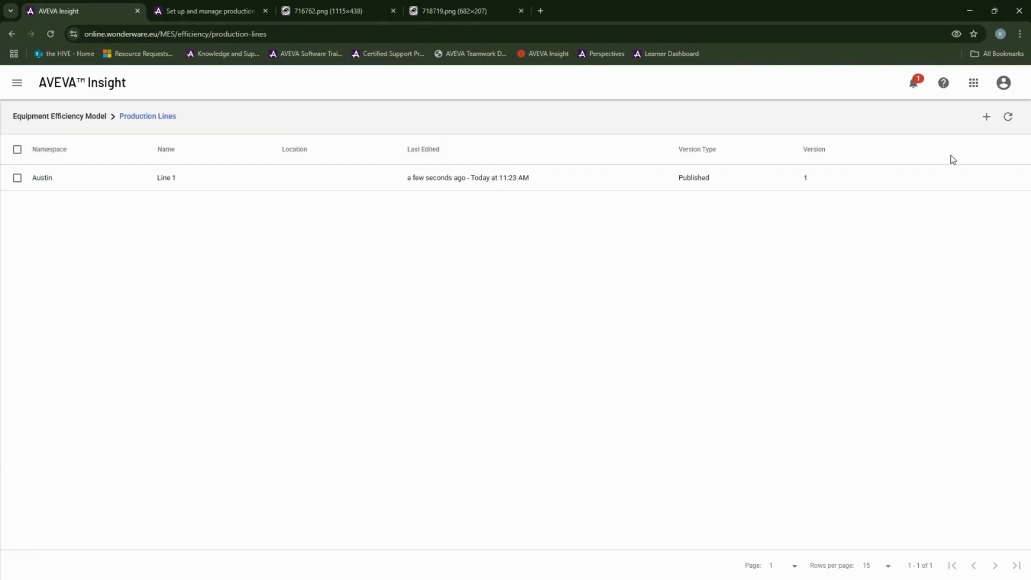
Step: Add a new production line with namespace Houston and name Line 2
left_click(985, 121)
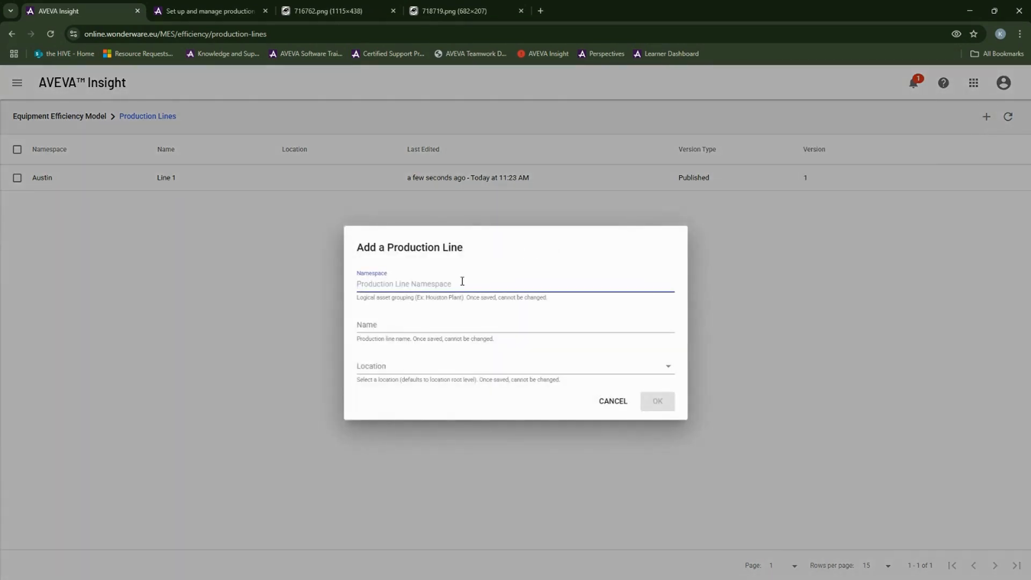
type("Houston")
left_click(415, 323)
type("Line 2")
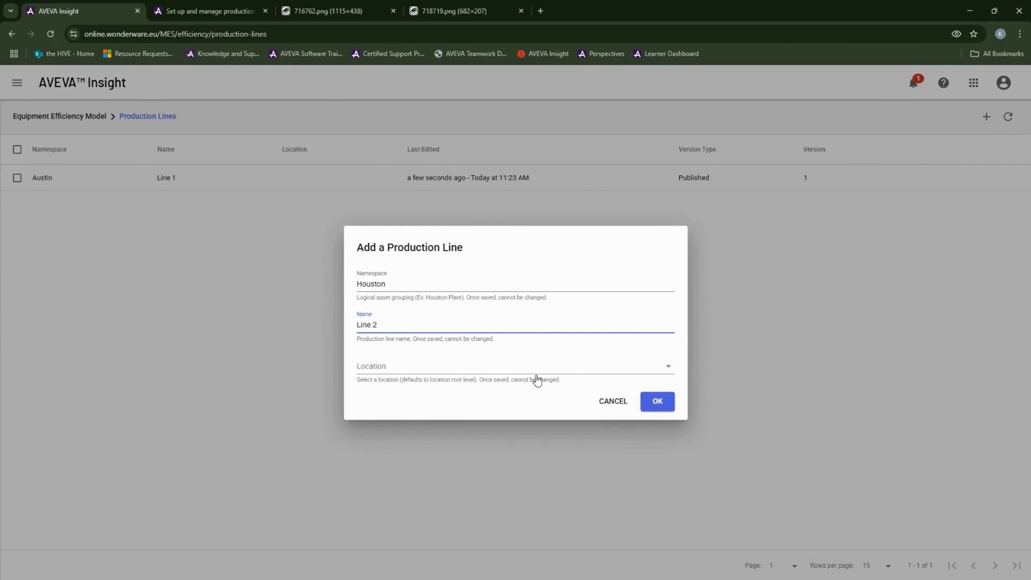
Step: Create Houston Line 2 and place Filler 2, Capper 2, Case Packer 2 and Palletizer 2 on the canvas
left_click(660, 402)
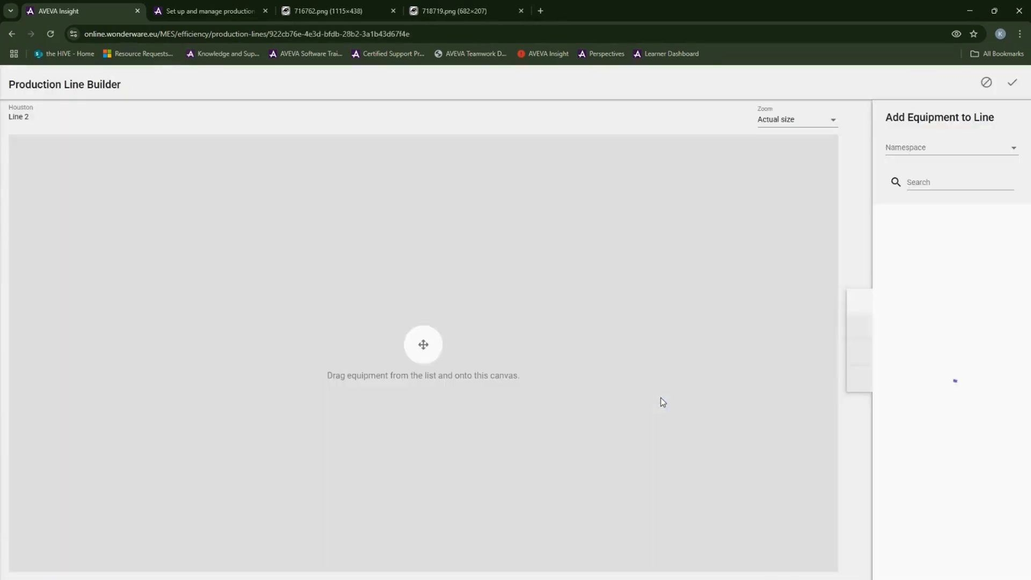
left_click_drag(929, 279, 131, 302)
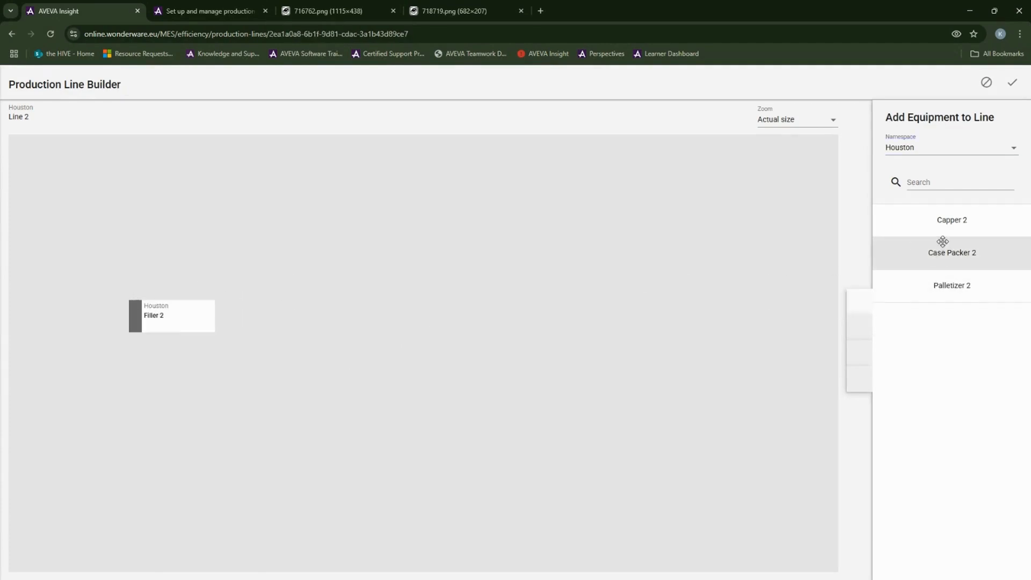
left_click_drag(940, 220, 248, 311)
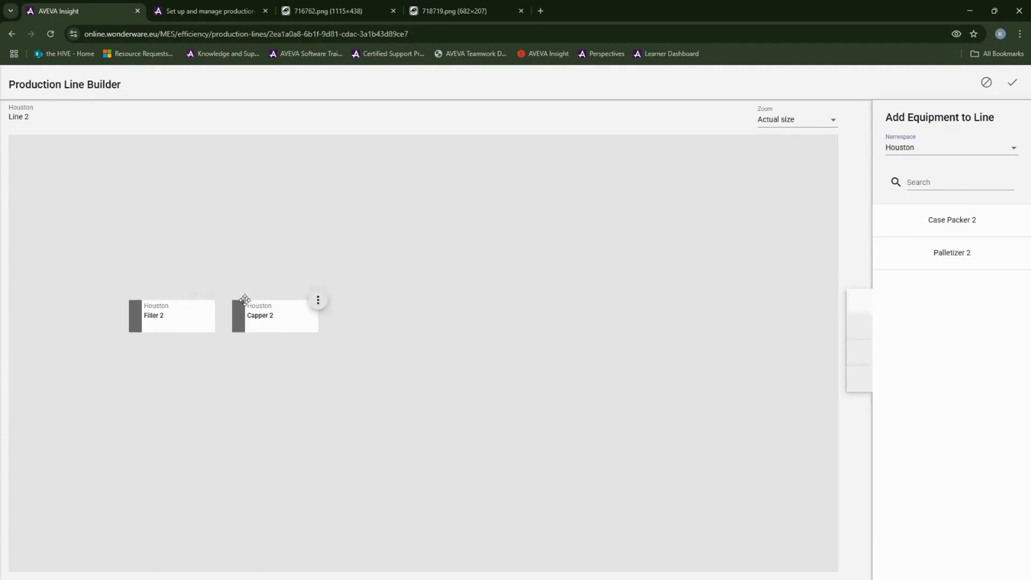
left_click_drag(917, 206, 416, 299)
left_click_drag(932, 223, 437, 304)
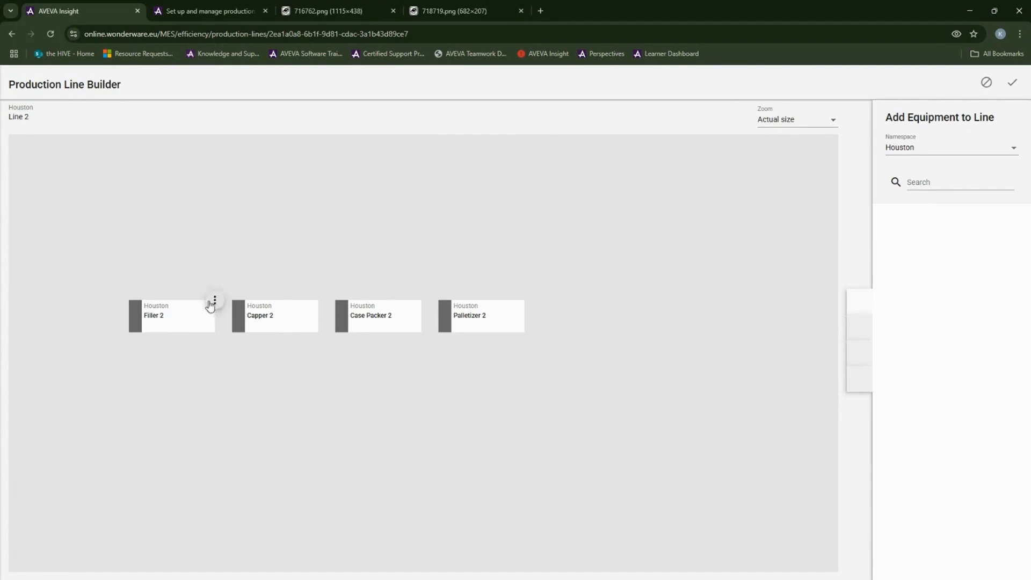
Step: Connect Filler 2 → Capper 2 → Case Packer 2 → Palletizer 2 in order
left_click(213, 305)
left_click(238, 306)
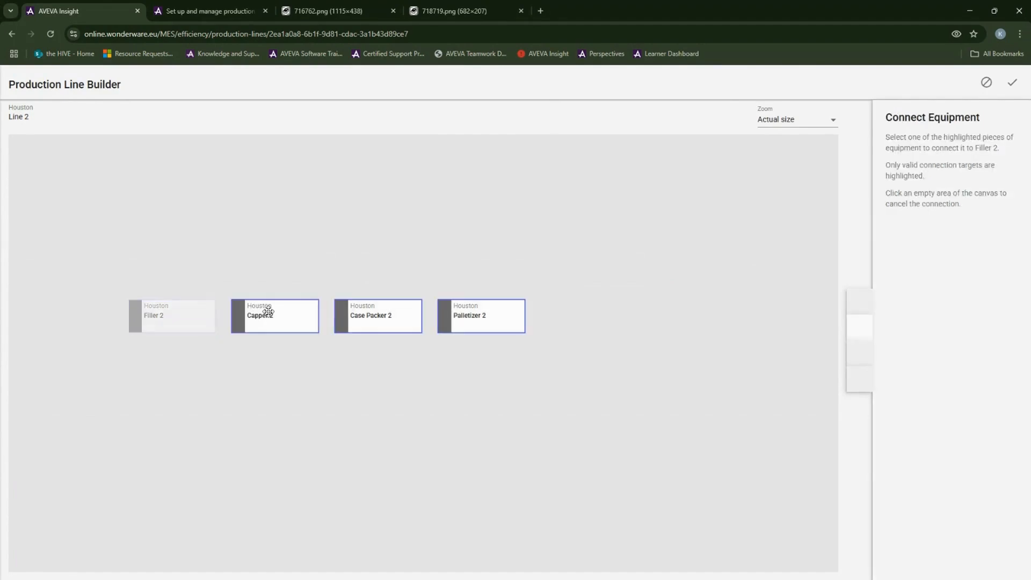
left_click(268, 314)
left_click(319, 302)
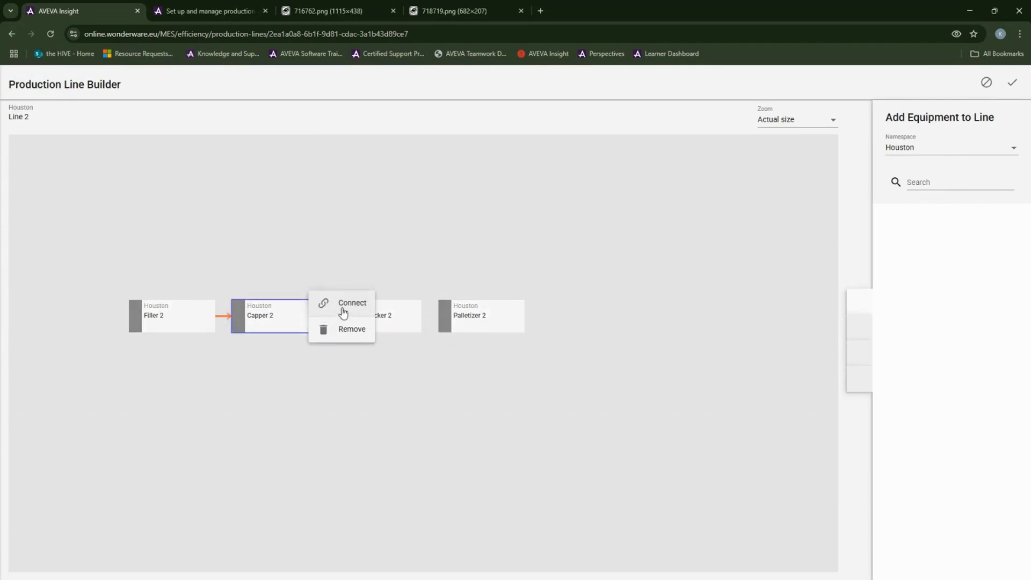
left_click(346, 303)
left_click(381, 310)
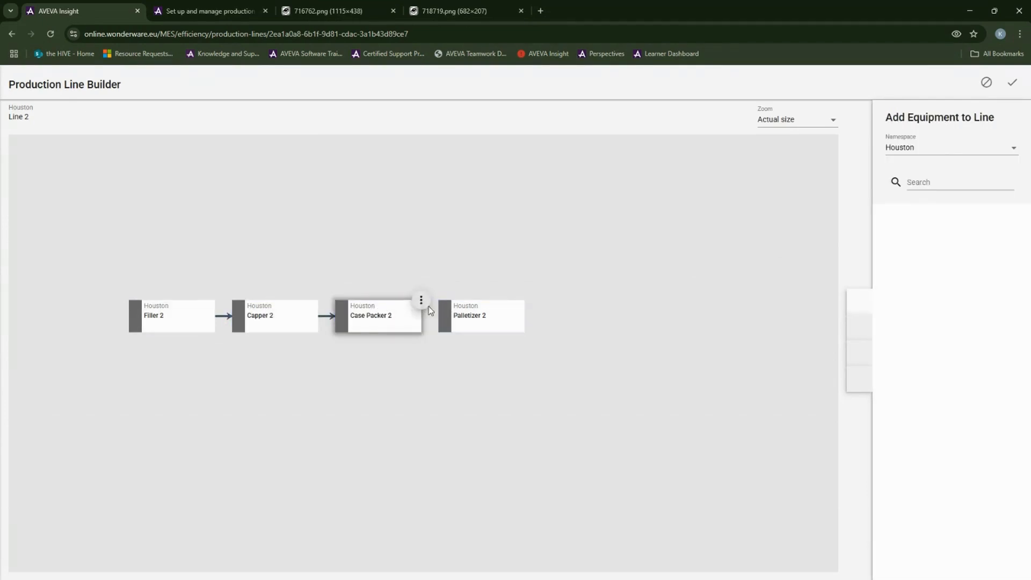
left_click(421, 298)
left_click(455, 309)
left_click(457, 311)
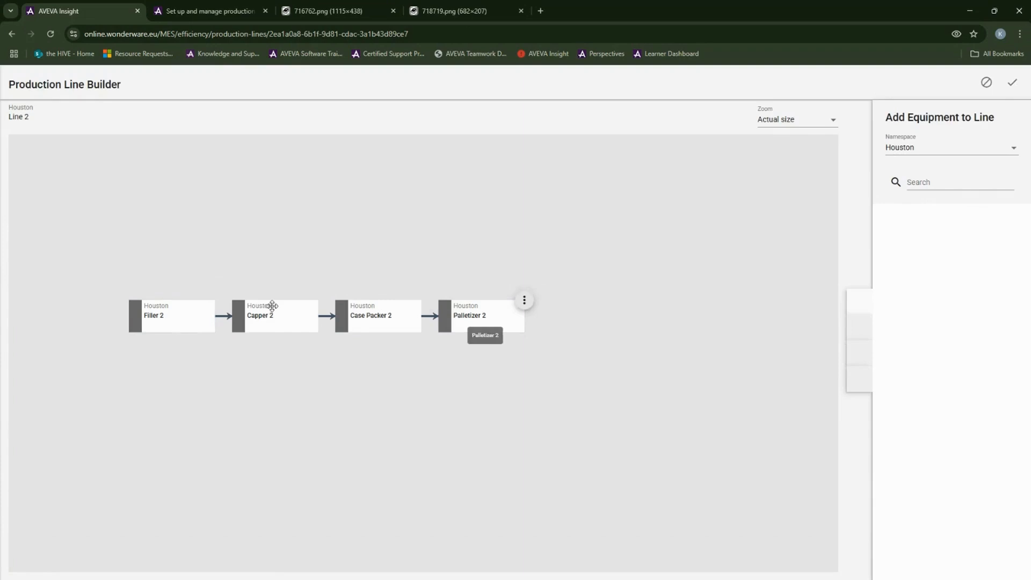
Step: Make Filler 2 the bottleneck and Case Packer 2 the production source, then validate Line 2
left_click(215, 303)
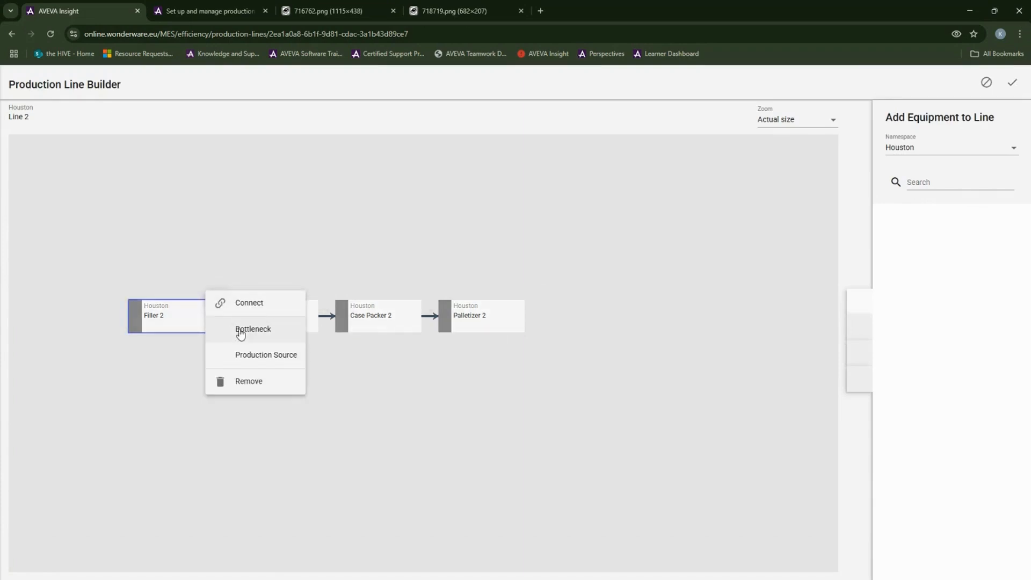
left_click(248, 330)
left_click(419, 302)
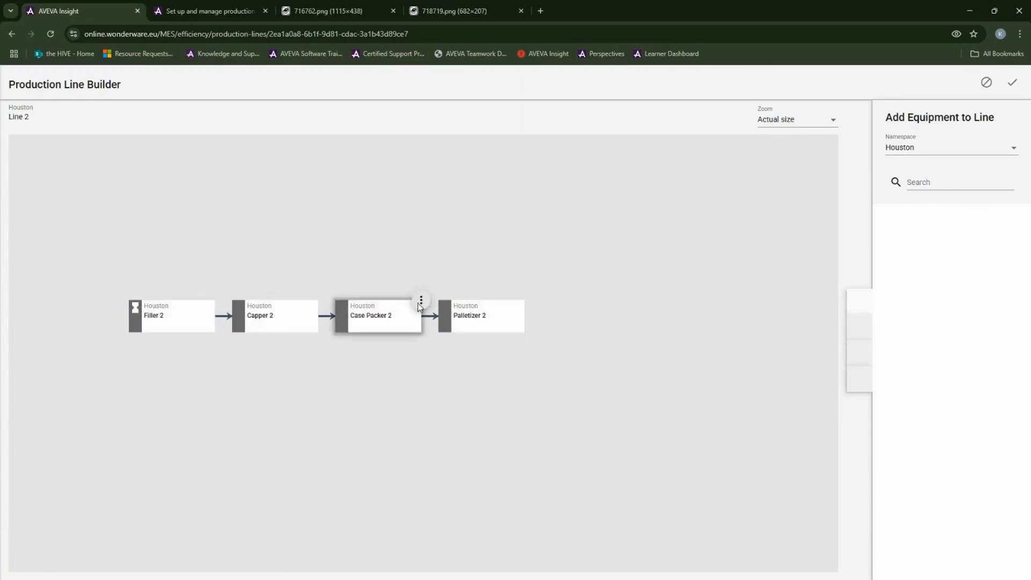
left_click(443, 357)
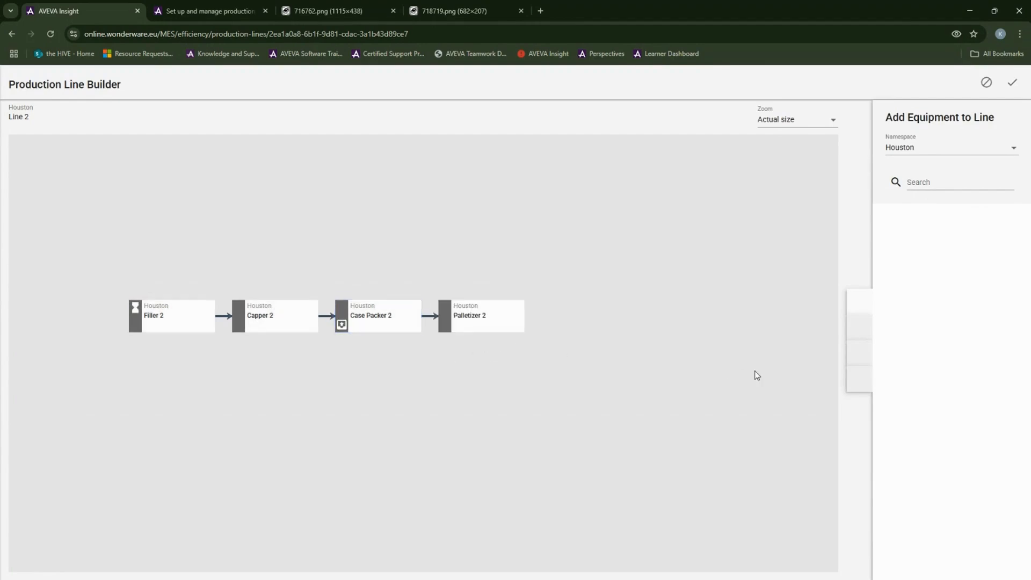
left_click(853, 382)
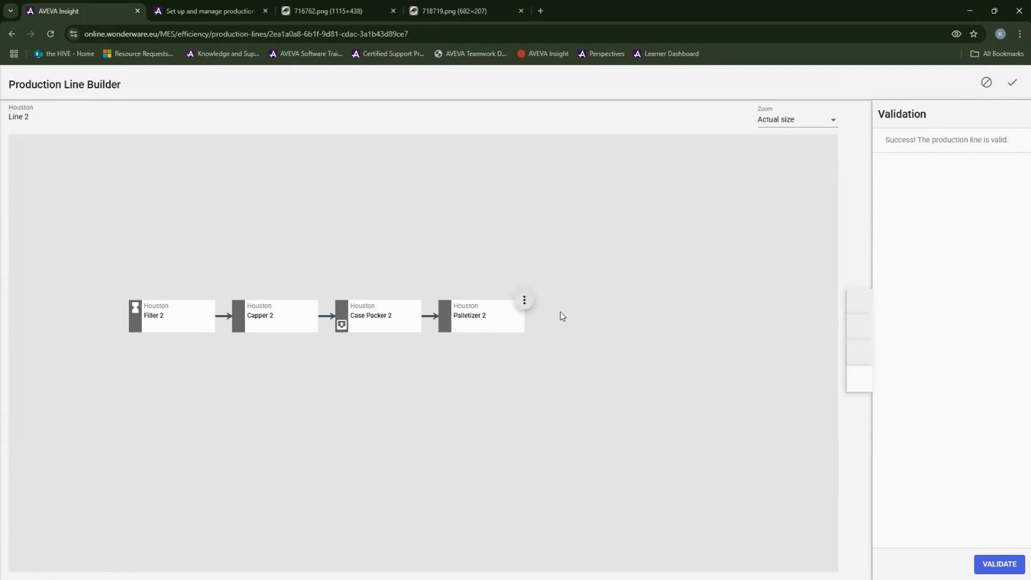
Step: Save Line 2 and publish it from its actions menu
left_click(1014, 82)
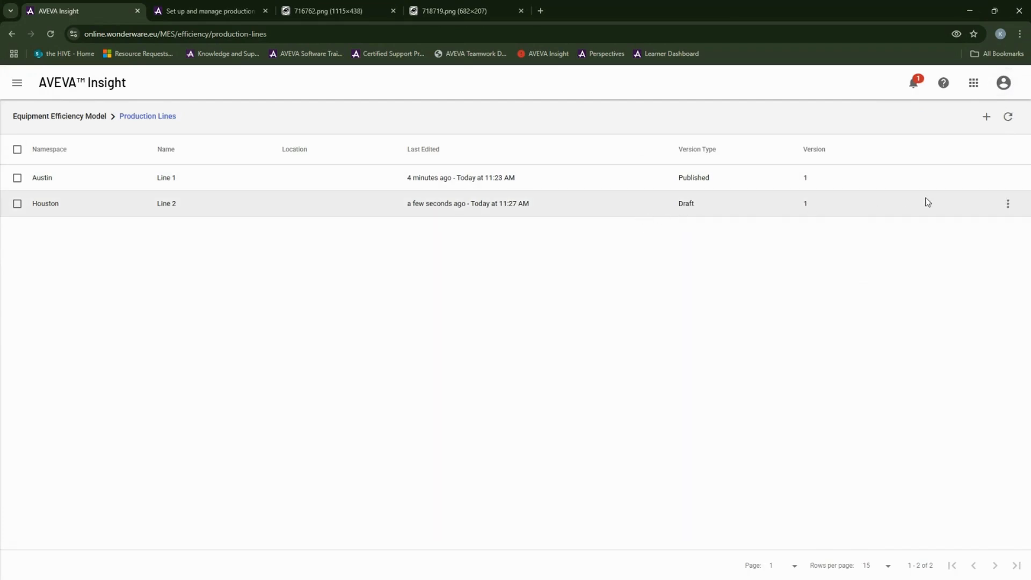
left_click(1008, 204)
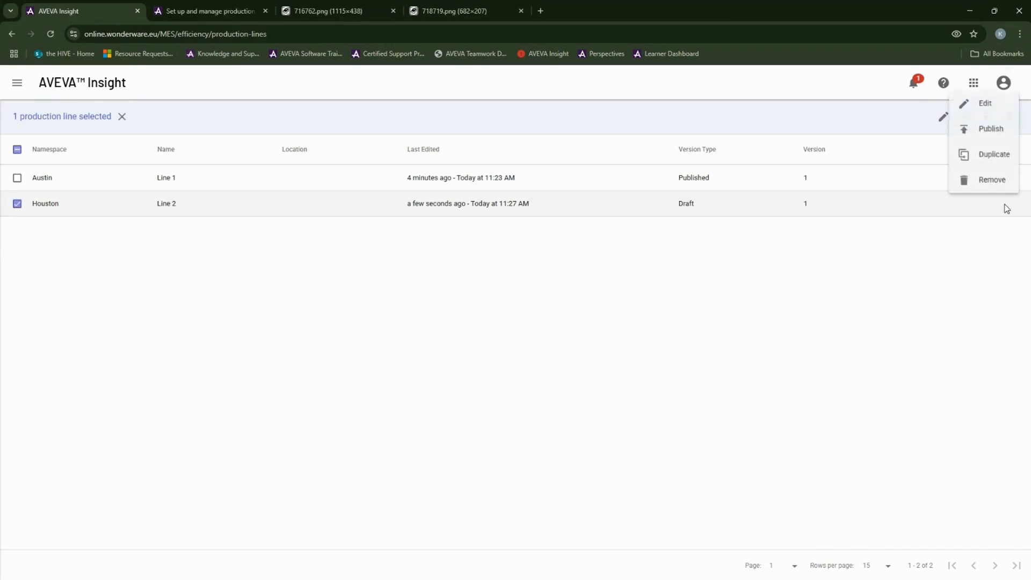
left_click(988, 131)
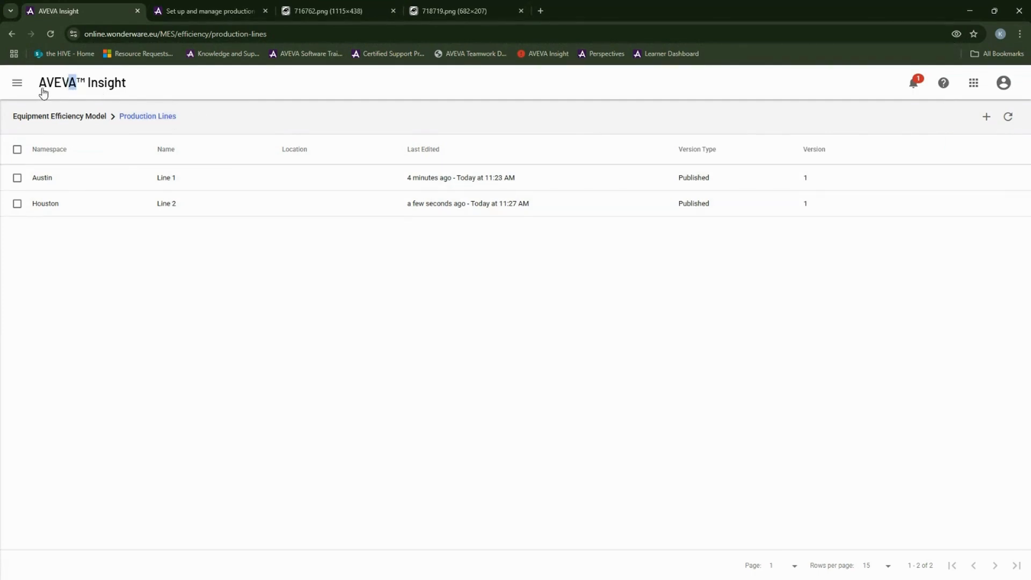
Step: Go to the Insight home page and open the production lines' OEE Analysis
left_click(19, 83)
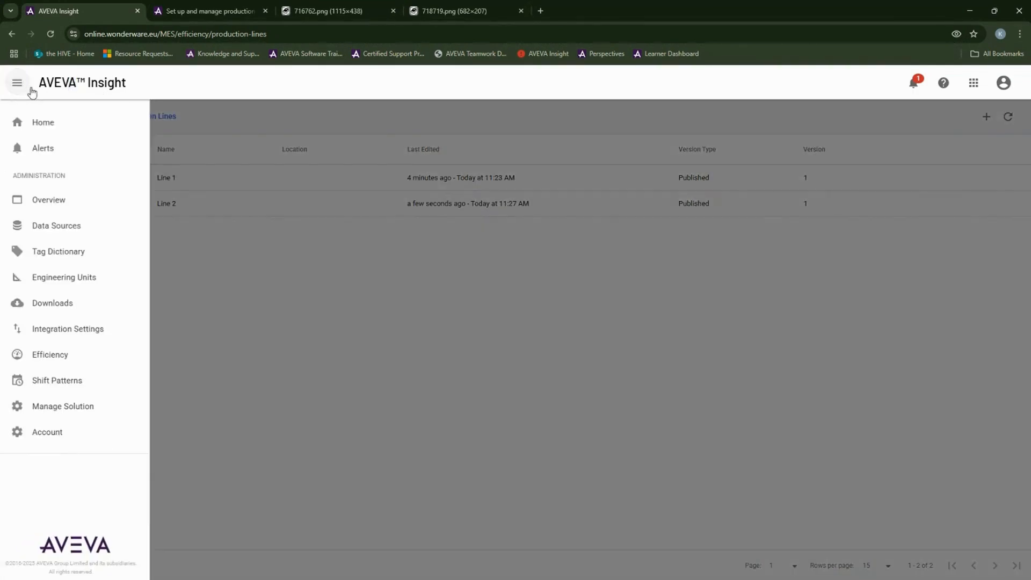
left_click(45, 125)
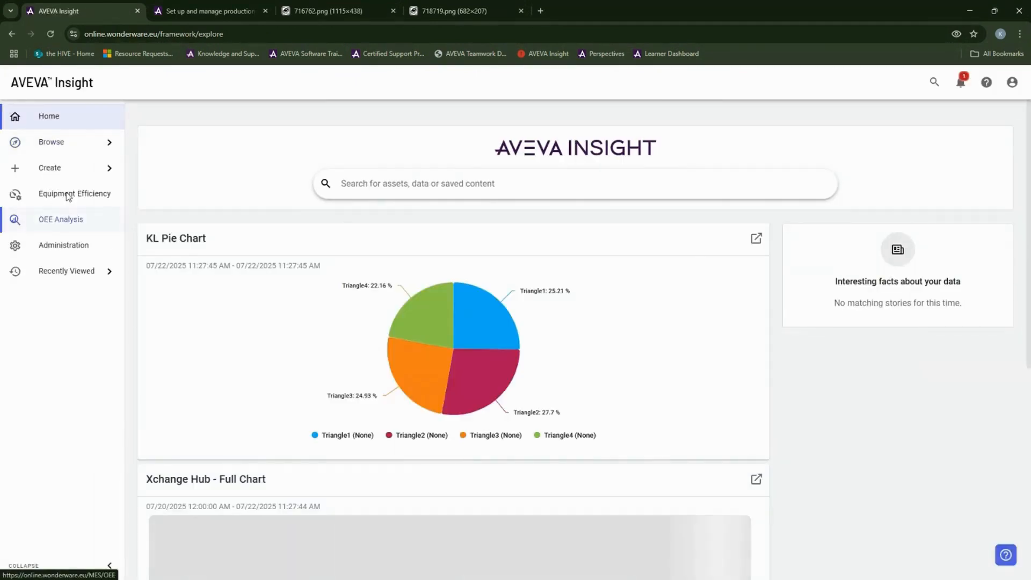
left_click(69, 195)
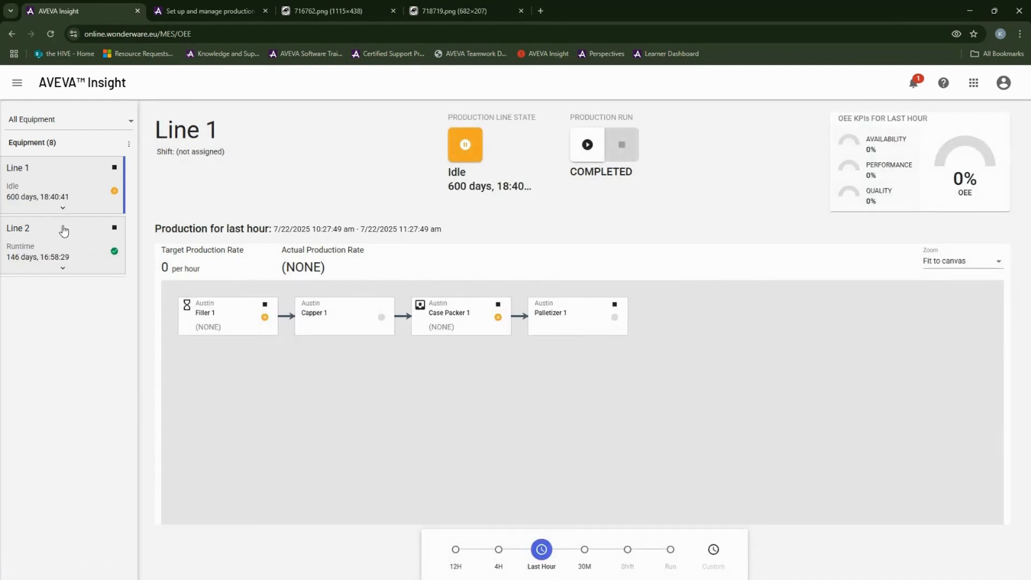
Step: Select Line 1 and bring up the actions for its Filler 1 machine
left_click(60, 270)
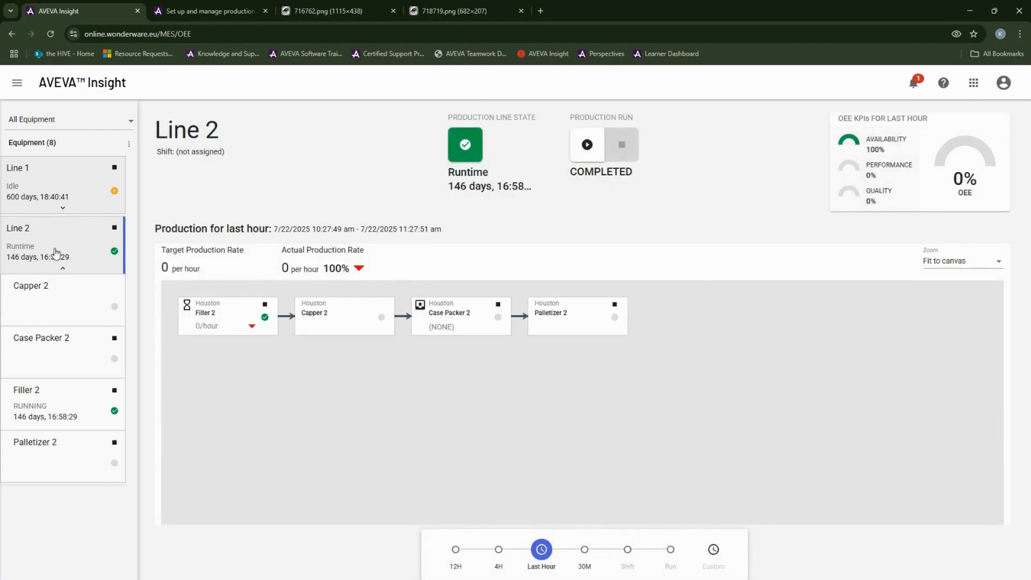
left_click(66, 209)
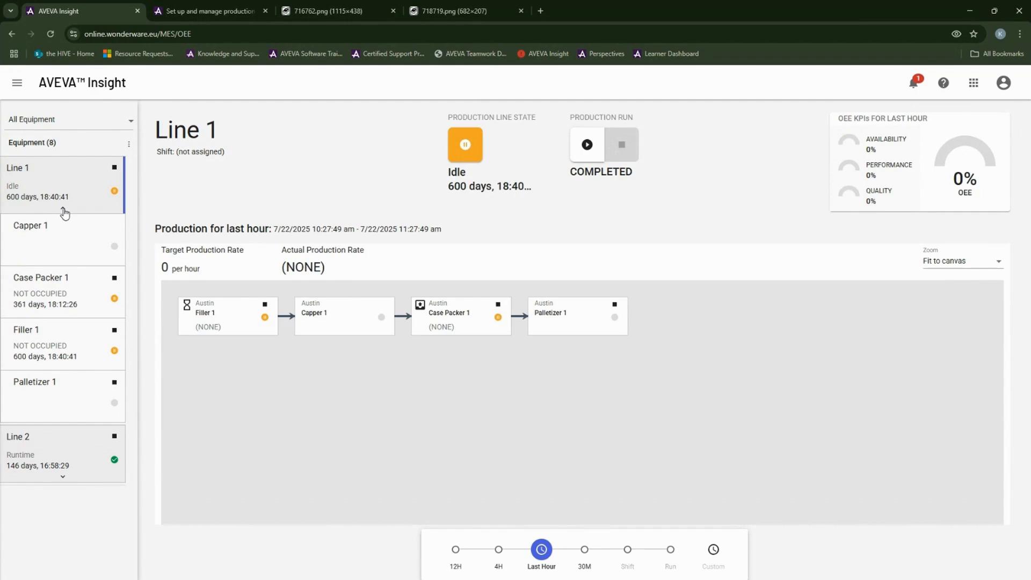
left_click(64, 213)
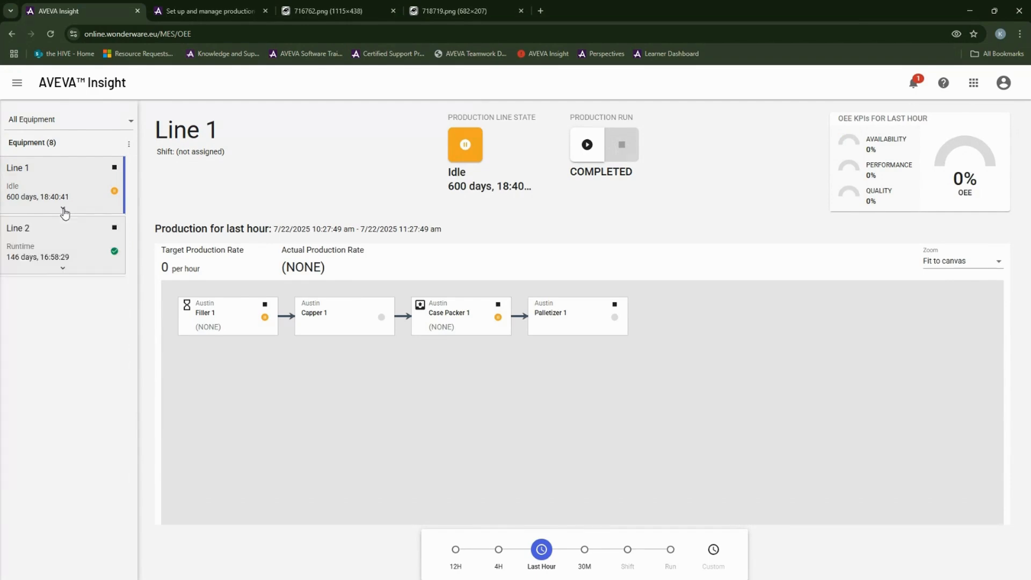
left_click(62, 270)
left_click(277, 302)
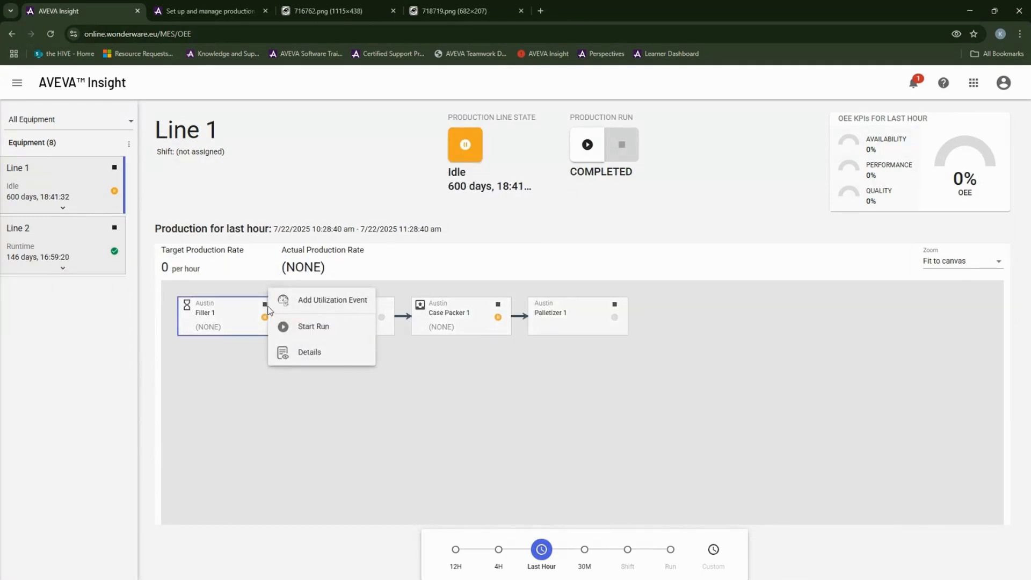
Step: Start a Line 1 run: planned quantity 10000, 2 hours, ideal rate 100, Blue Crew
left_click(314, 326)
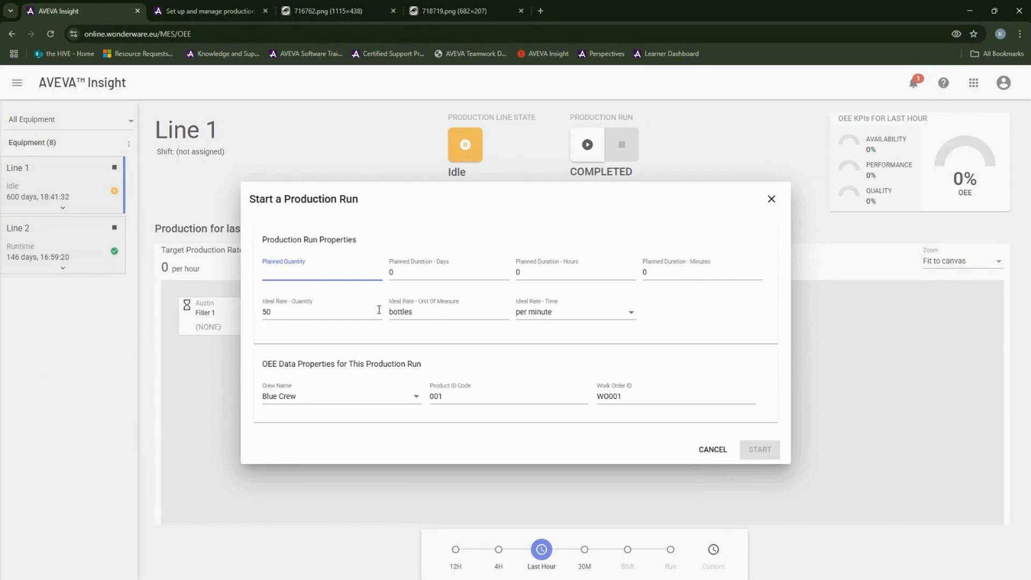
left_click(408, 400)
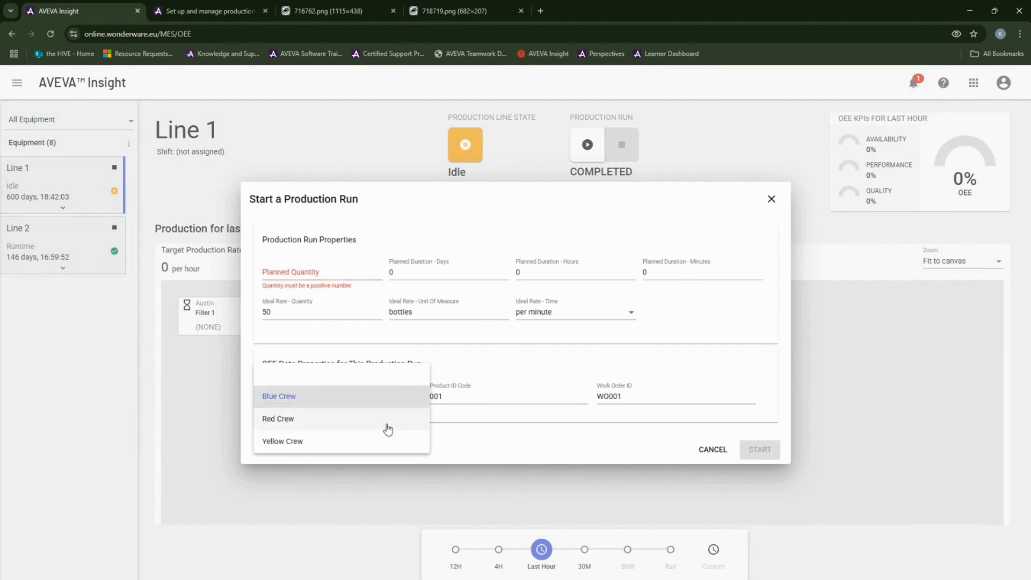
left_click(469, 395)
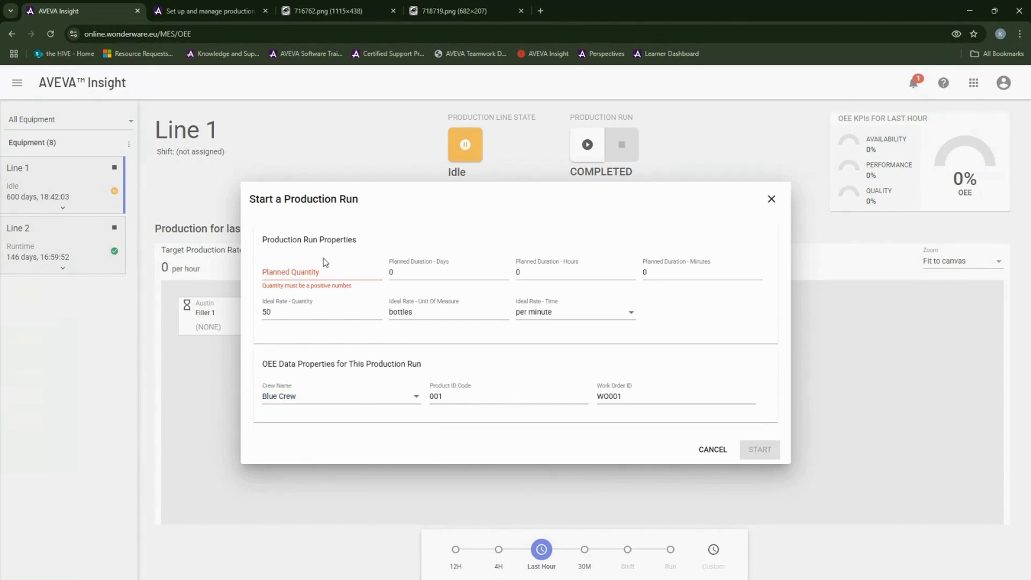
left_click(318, 274)
type("10000")
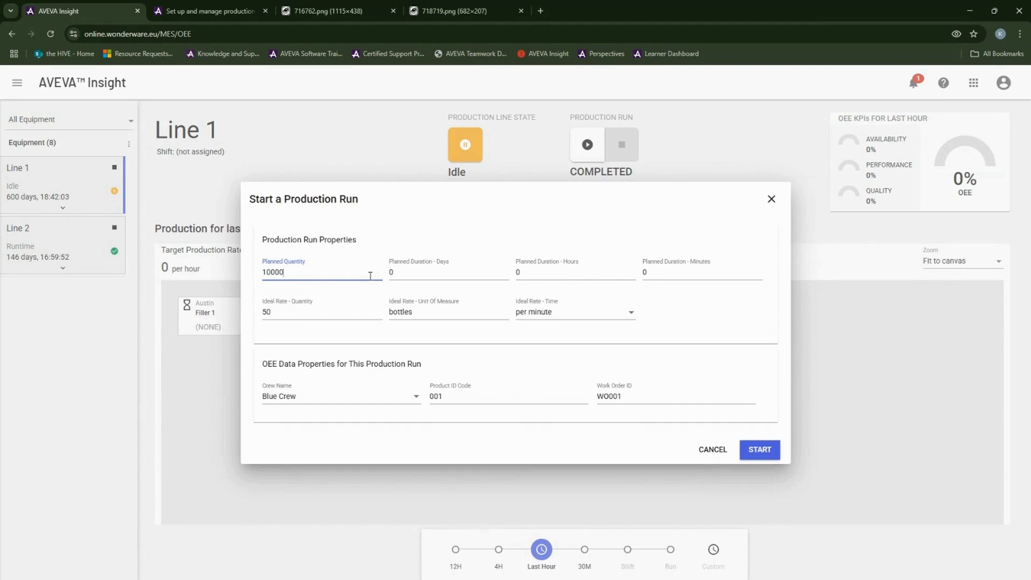
left_click_drag(546, 272, 512, 276)
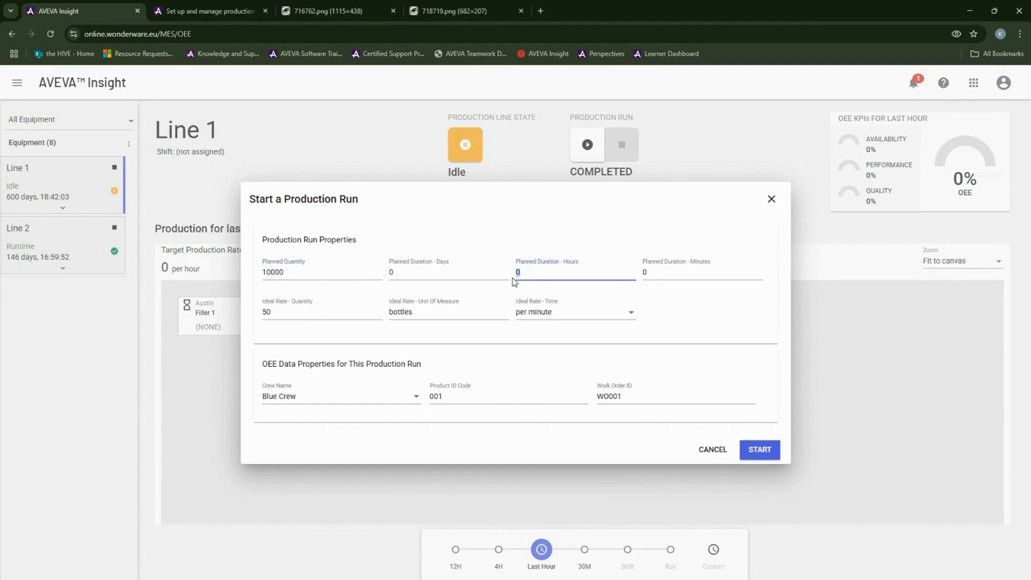
type("2")
left_click(273, 312)
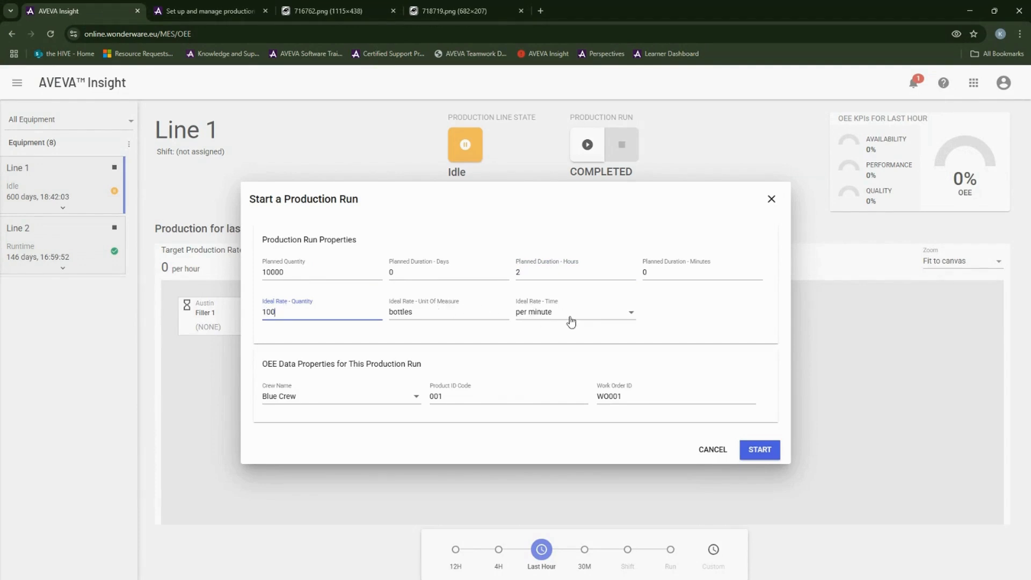
left_click(765, 450)
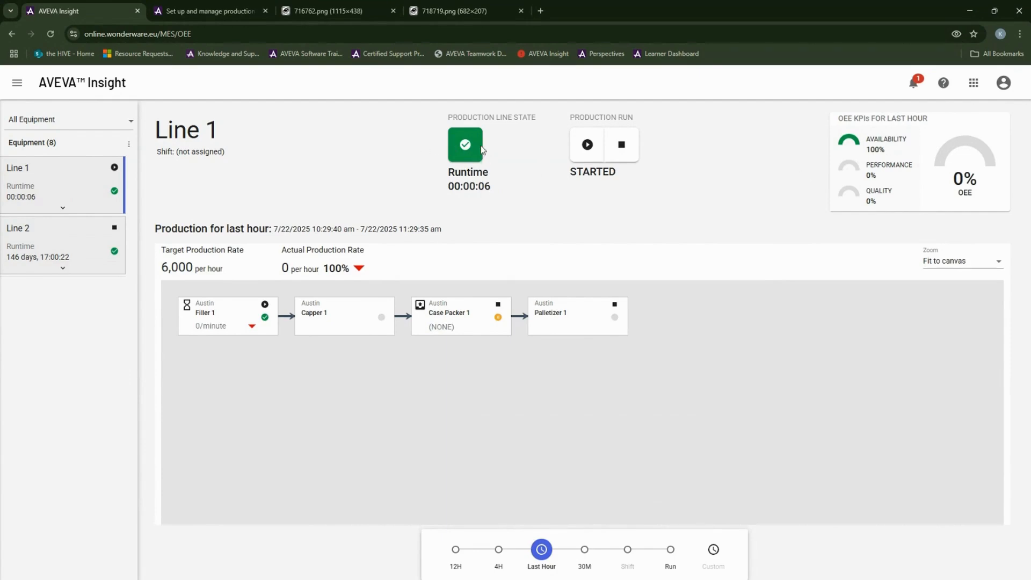
mouse_move(263, 333)
left_click(277, 300)
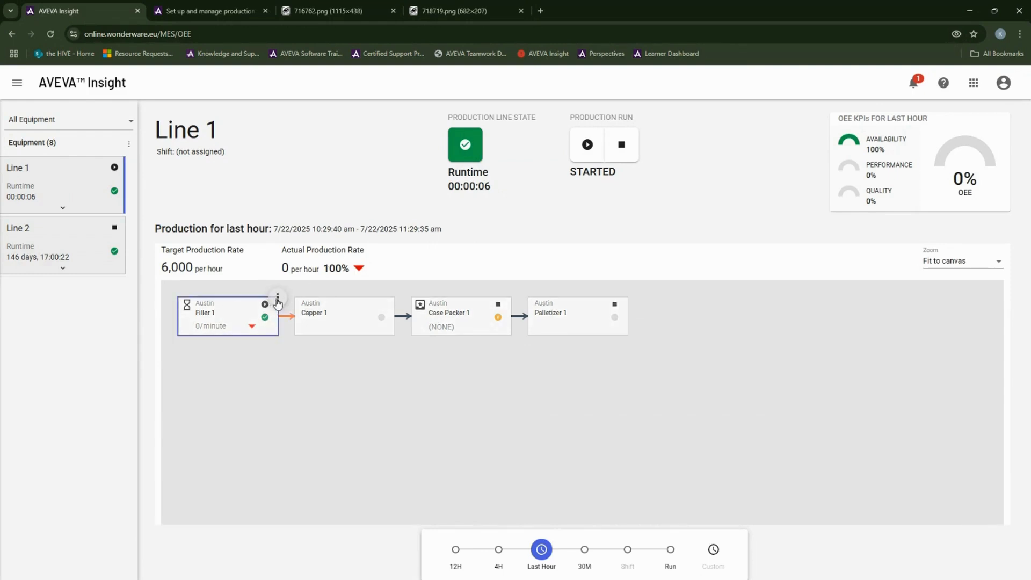
left_click(277, 301)
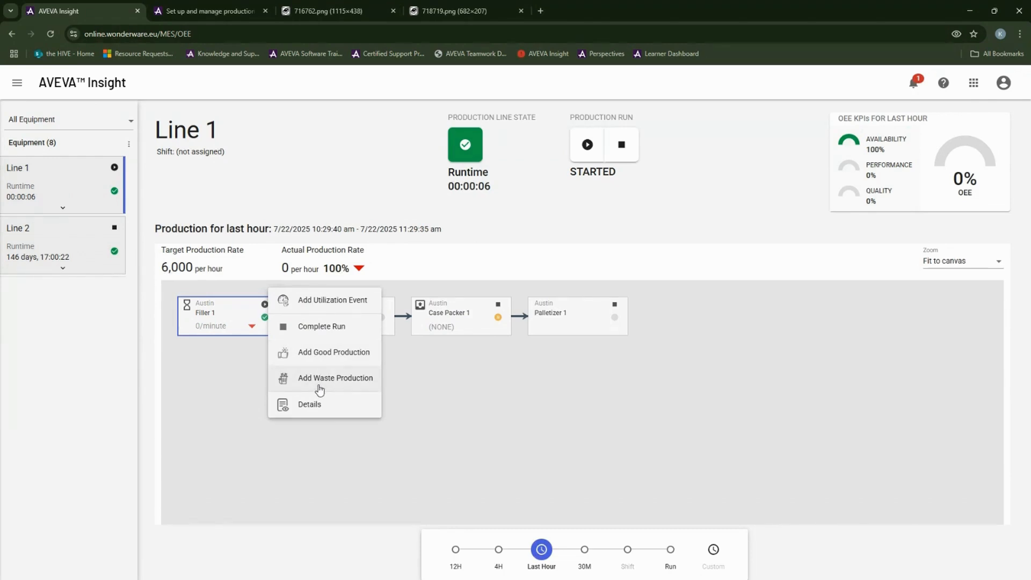
left_click(323, 302)
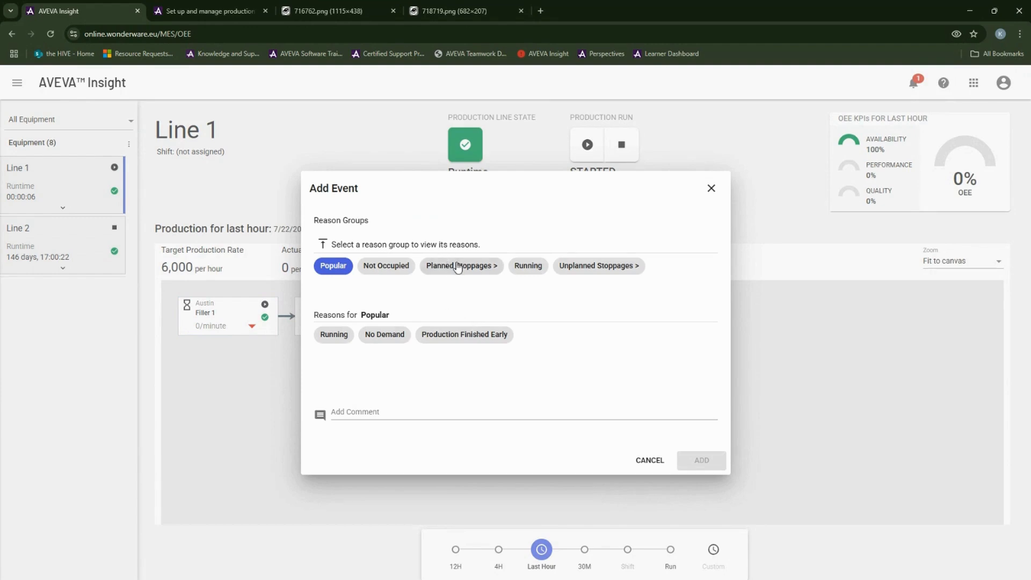
left_click(493, 266)
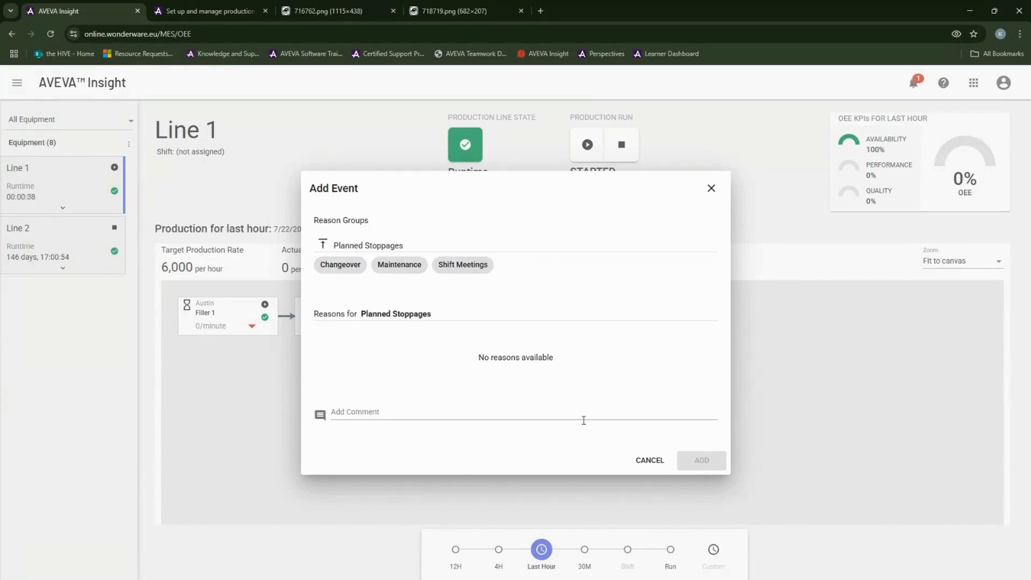
left_click(647, 459)
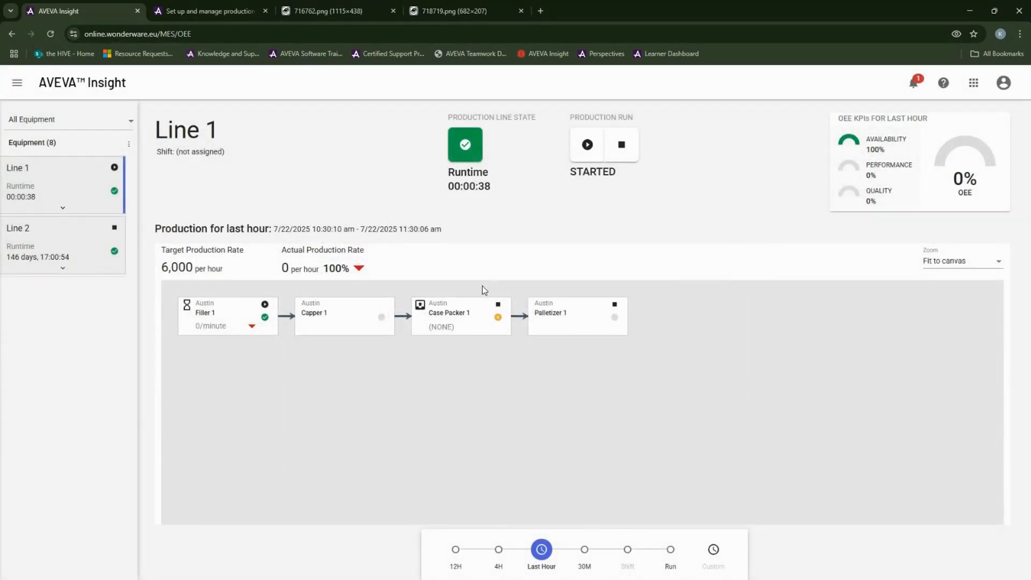
Step: Add 100 bottles of Good Production to Filler 1
left_click(265, 305)
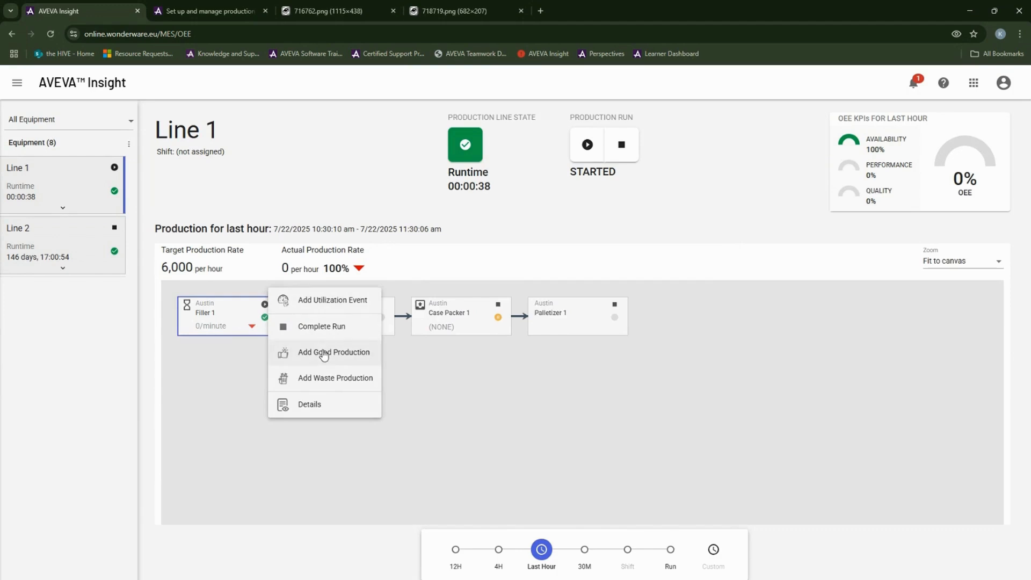
left_click(324, 356)
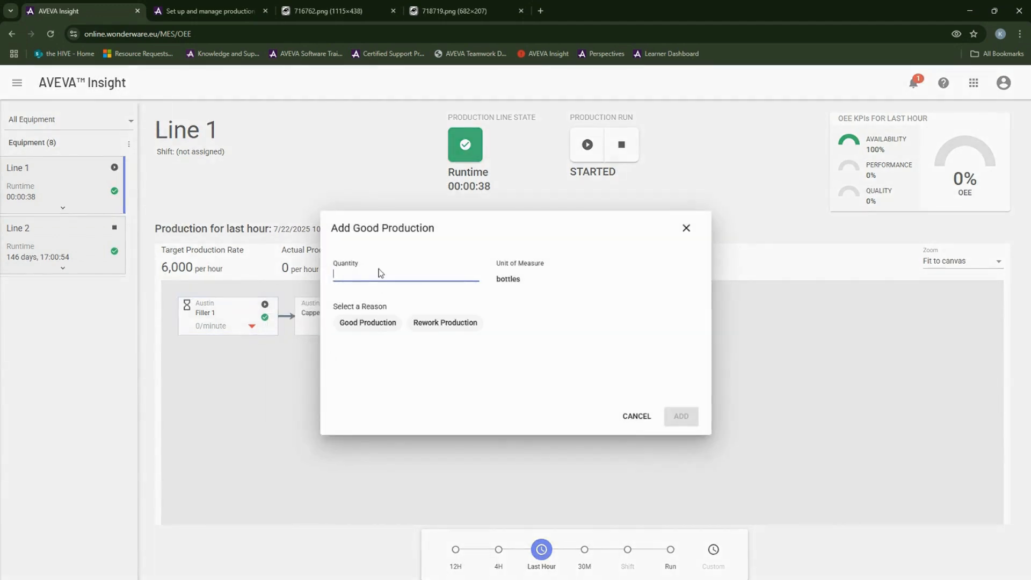
type("100")
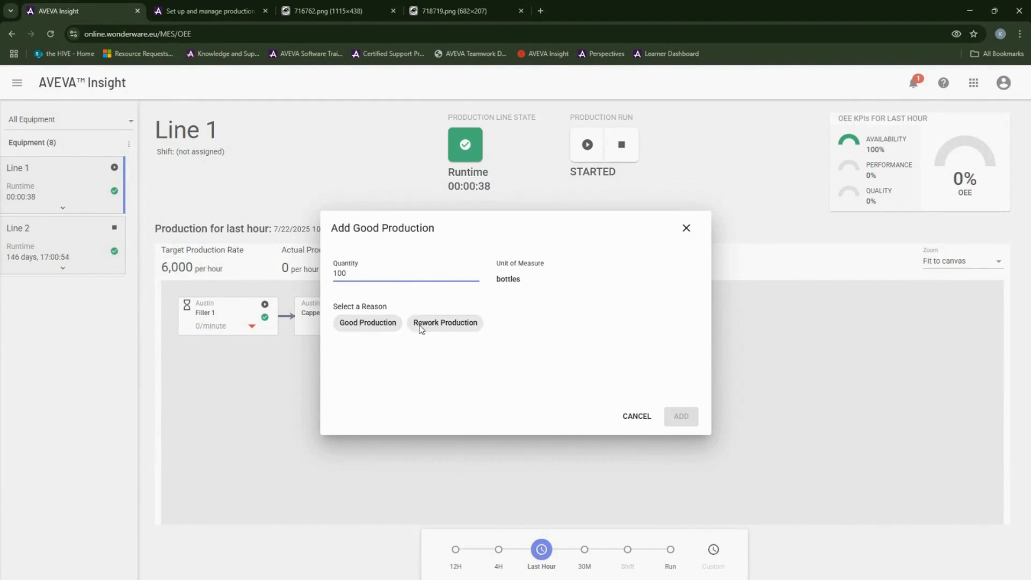
left_click(370, 328)
left_click(687, 422)
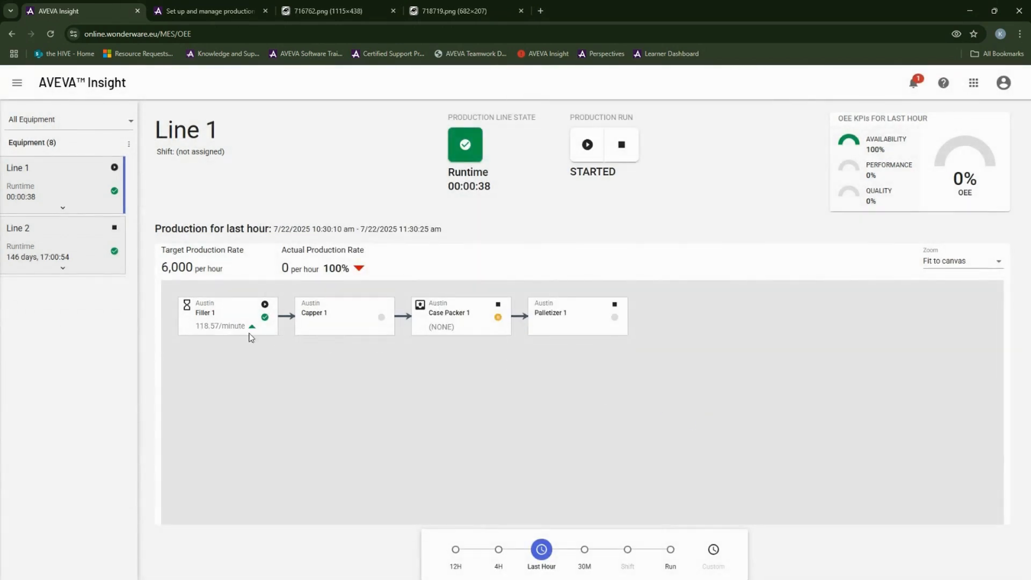
Step: Add 20 waste bottles to Filler 1 with reason Overweight Product
mouse_move(226, 324)
left_click(278, 297)
left_click(326, 378)
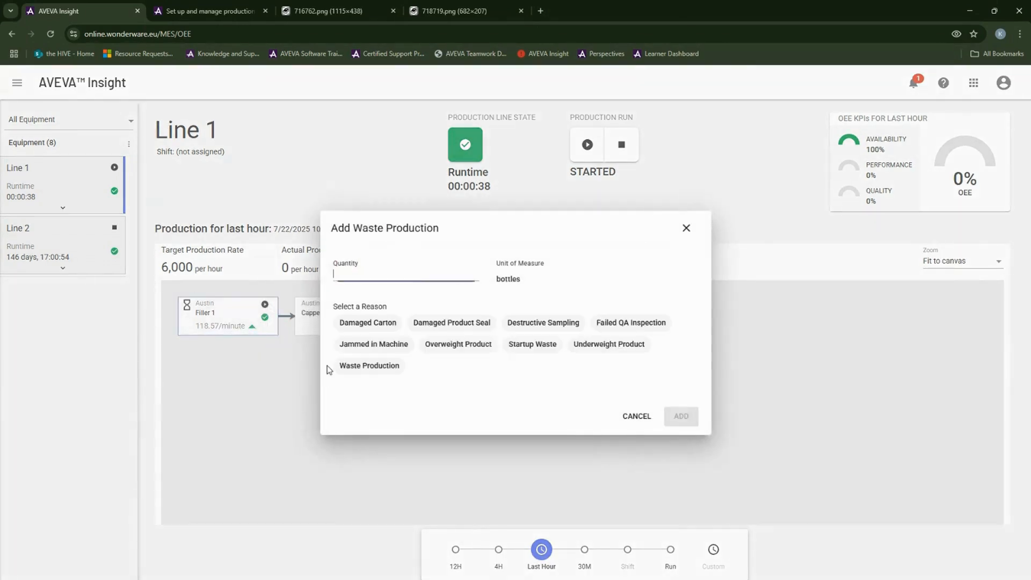
type("20")
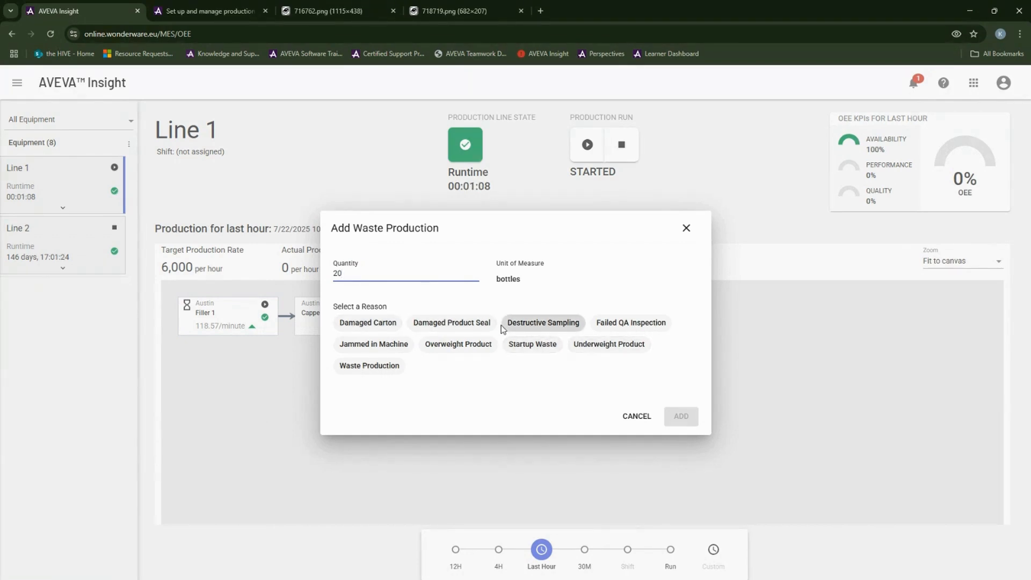
left_click(480, 345)
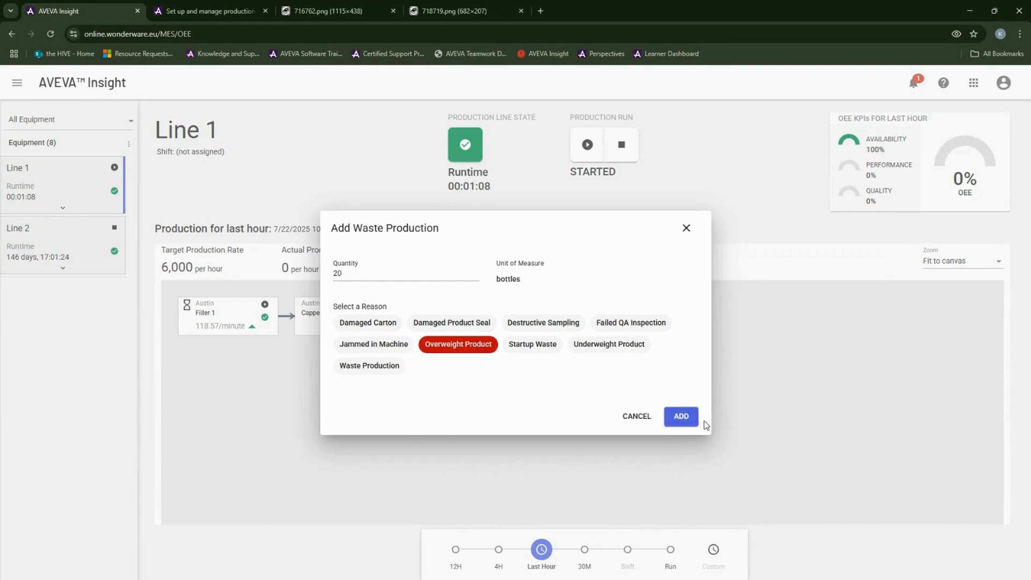
left_click(681, 417)
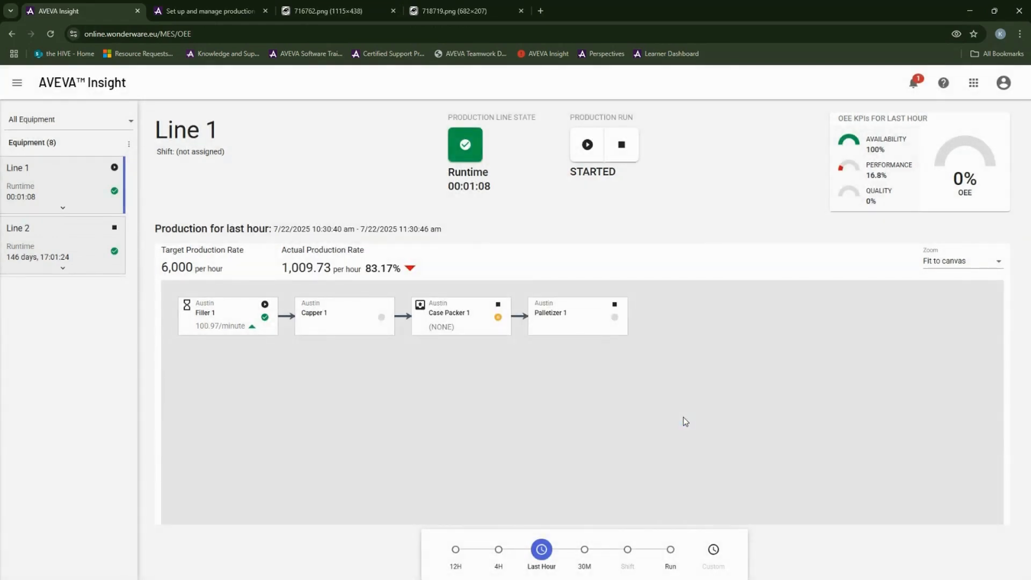